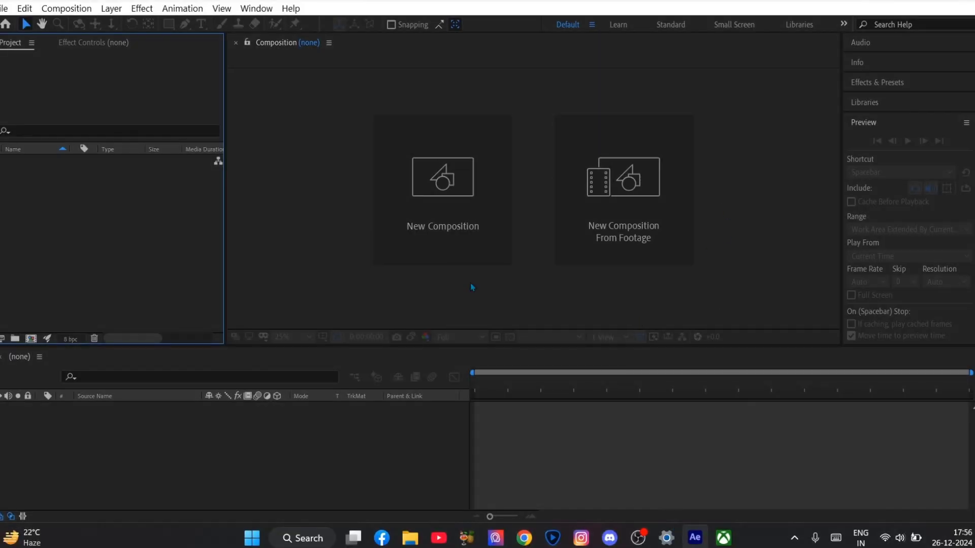
# Step: Create a new composition of 1440 x 1600 px at 60 frames per second
pyautogui.click(444, 201)
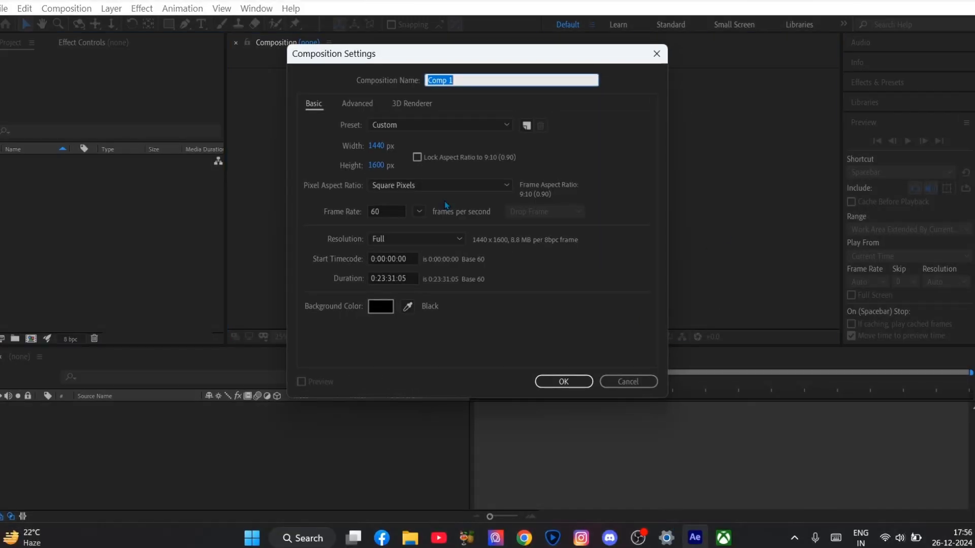
pyautogui.click(376, 145)
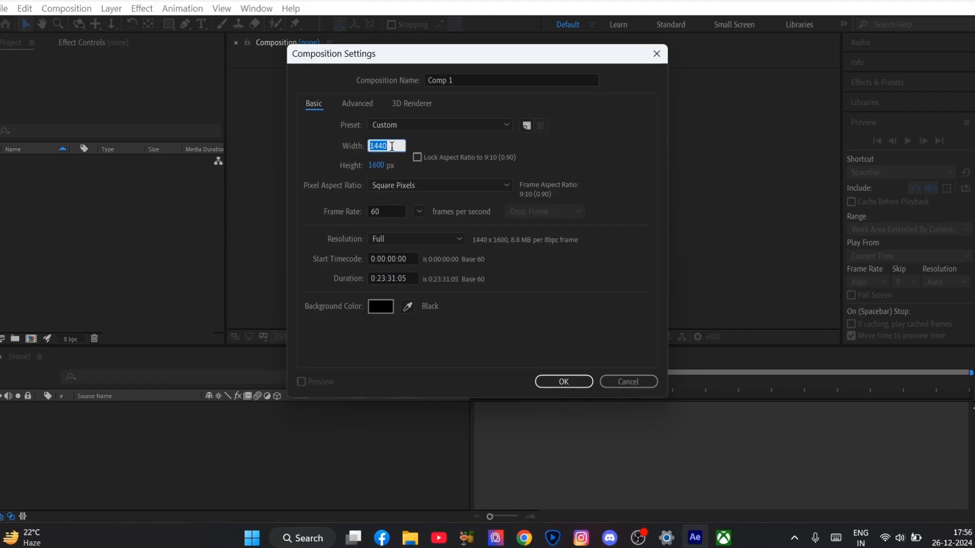
pyautogui.click(395, 144)
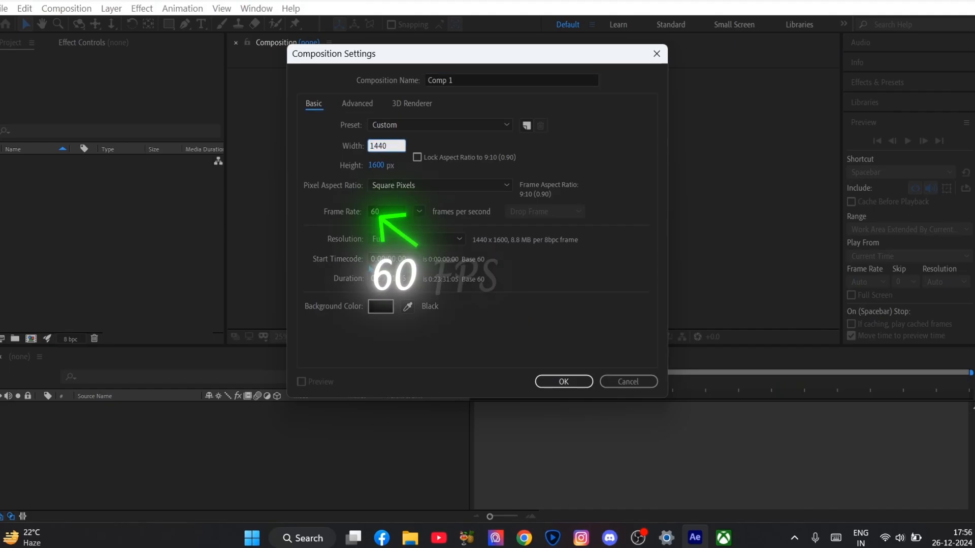
pyautogui.click(564, 382)
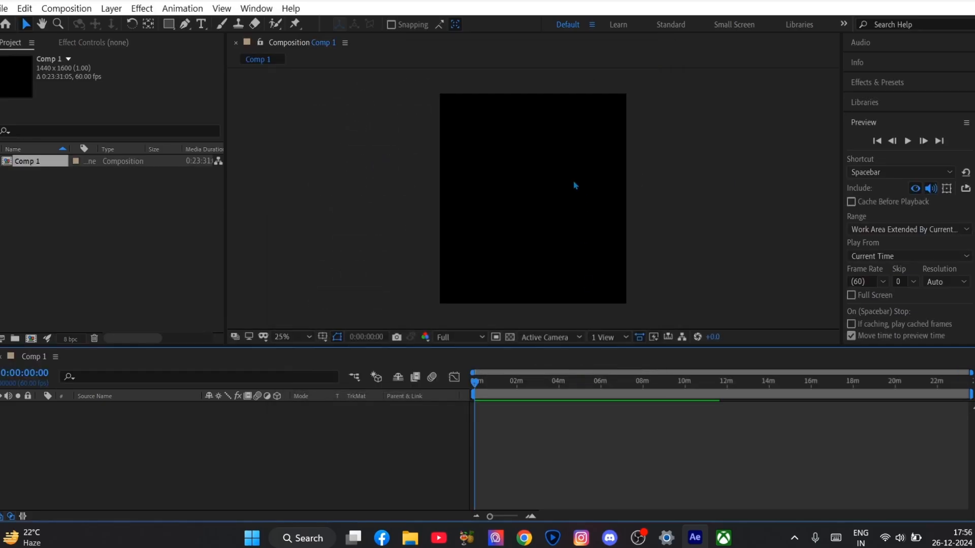
# Step: Add a text layer reading "on demon time" to the composition
pyautogui.rightClick(462, 410)
pyautogui.moveTo(504, 253)
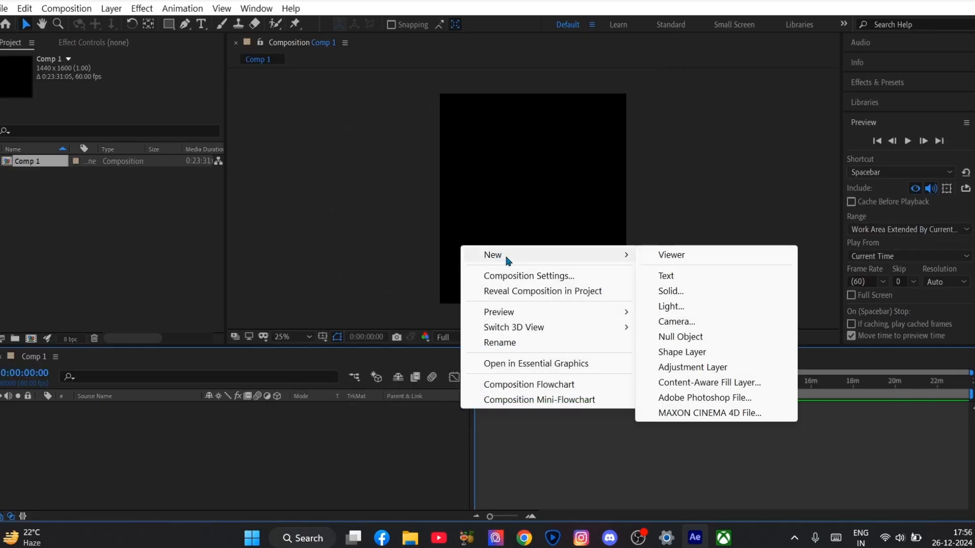
pyautogui.click(666, 276)
pyautogui.write('o')
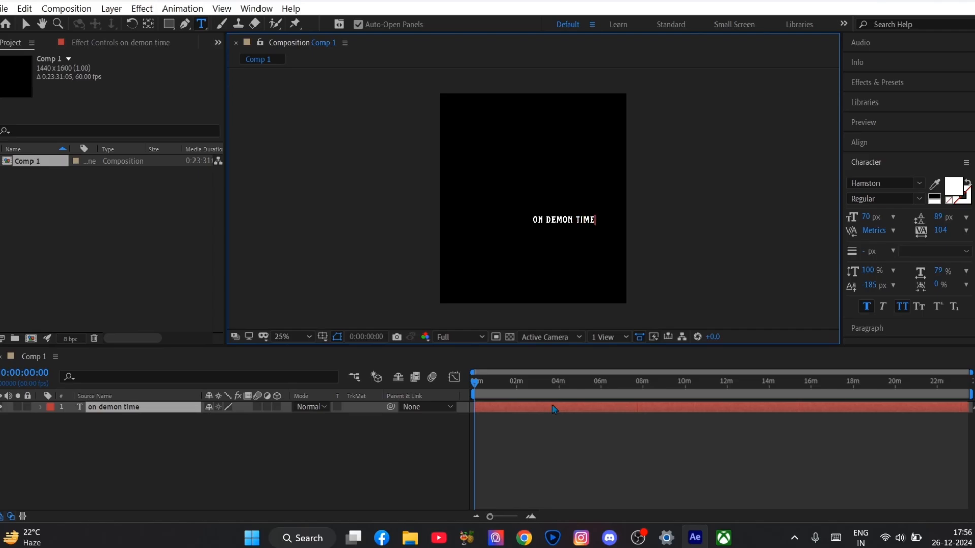
pyautogui.click(512, 409)
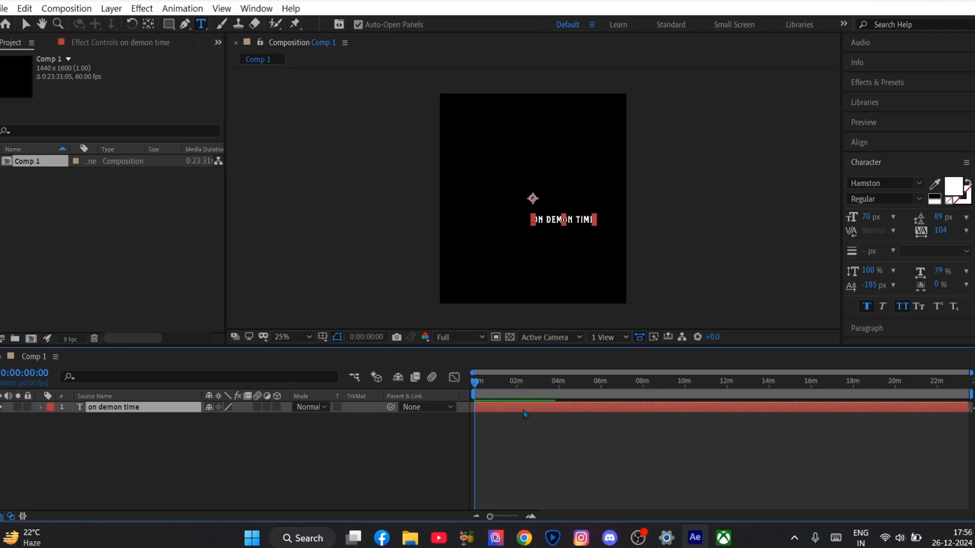
# Step: Split the text layer at about 1 minute, delete the second part, and return the current time to the start
pyautogui.click(496, 392)
pyautogui.hotkey('ctrl', 'shift', 'd')
pyautogui.press('Delete')
pyautogui.moveTo(500, 388); pyautogui.dragTo(474, 390)
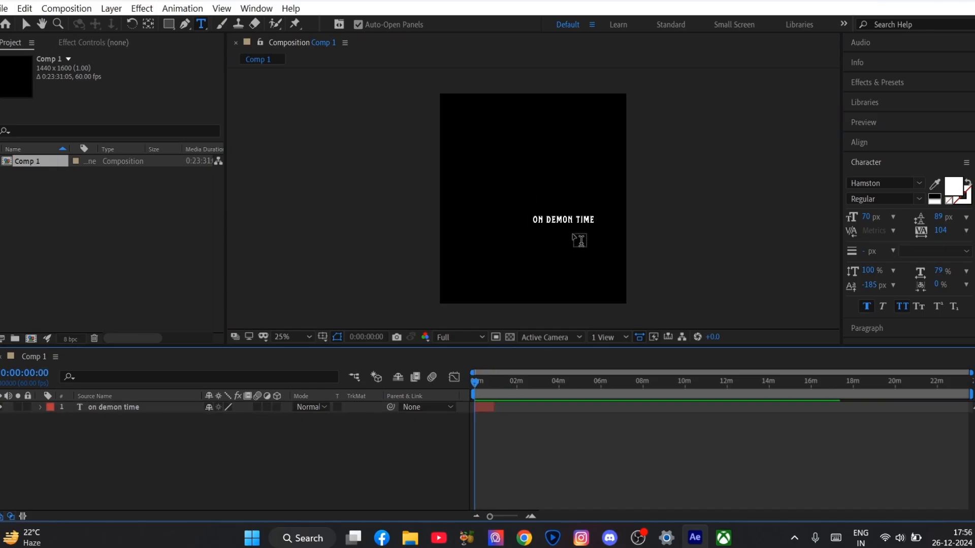
# Step: Center the text horizontally in the composition, and move it down to the lower part of the frame
pyautogui.click(487, 409)
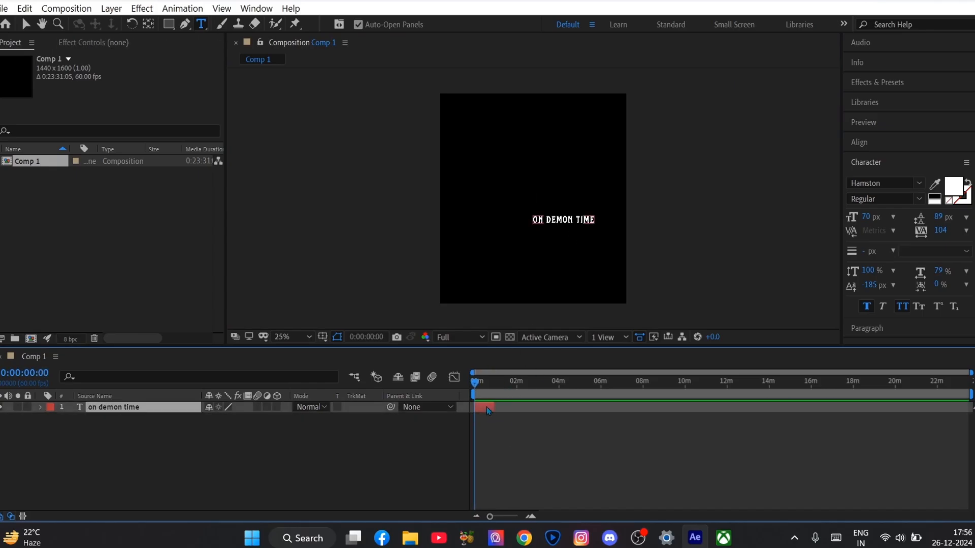
pyautogui.click(877, 141)
pyautogui.click(877, 175)
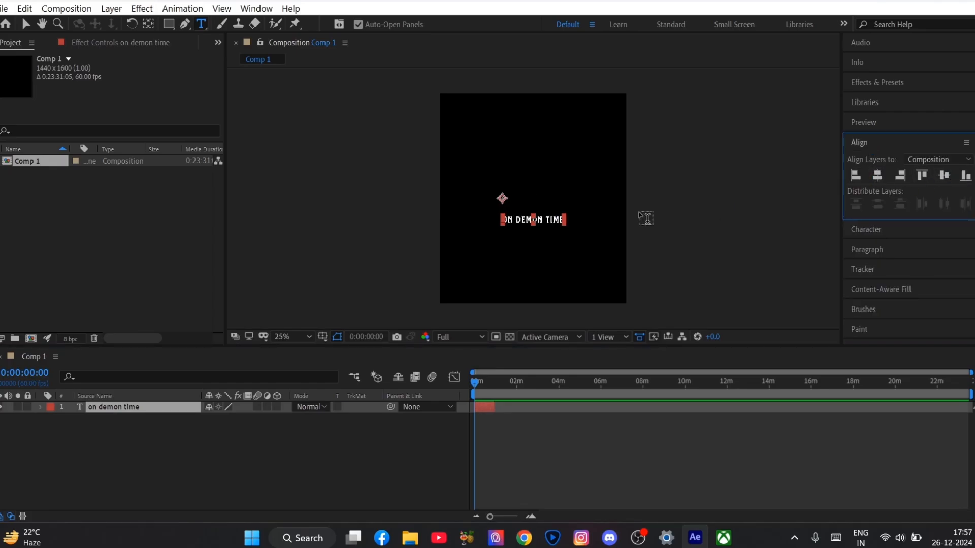
pyautogui.press('v')
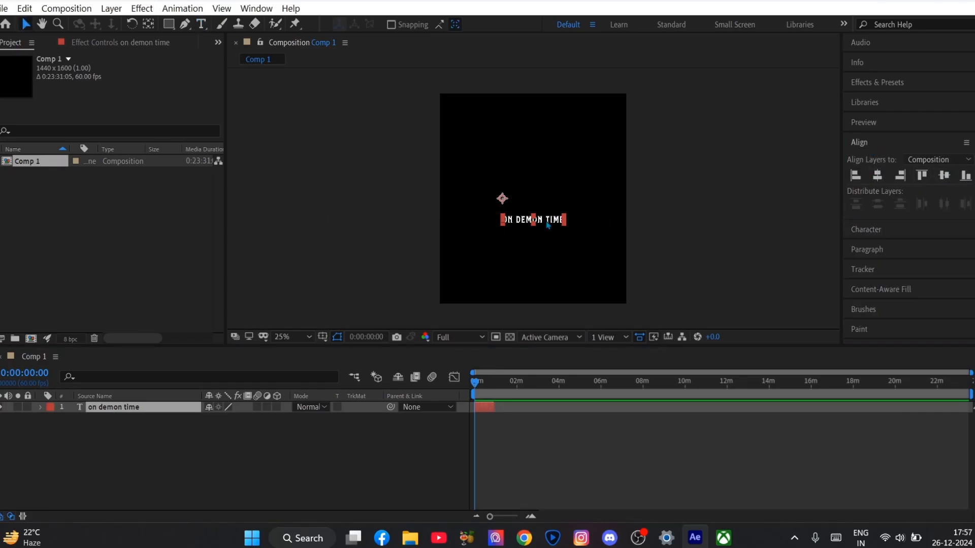
pyautogui.moveTo(547, 225); pyautogui.dragTo(546, 277)
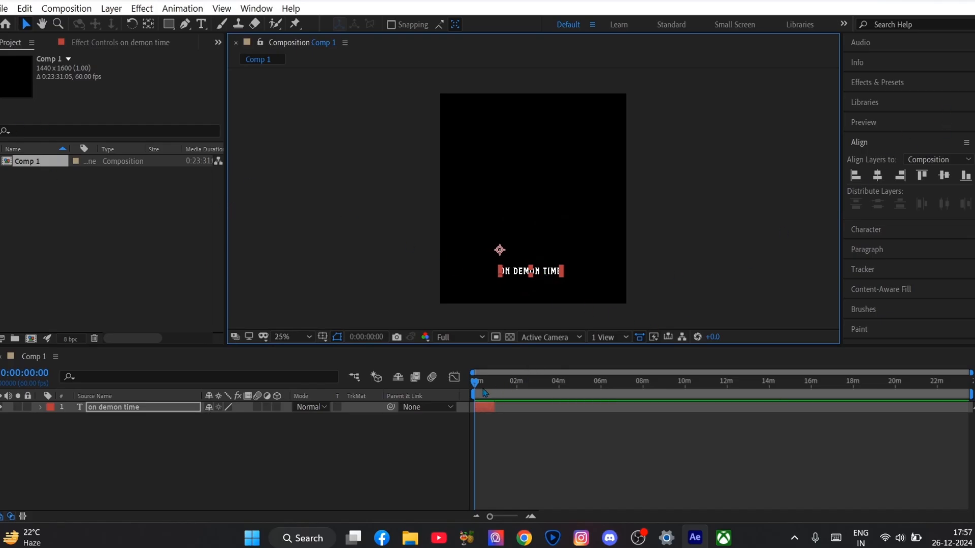
# Step: Set the text layer's font to Hamston
pyautogui.moveTo(481, 390); pyautogui.dragTo(473, 398)
pyautogui.scroll(6, 561, 257)
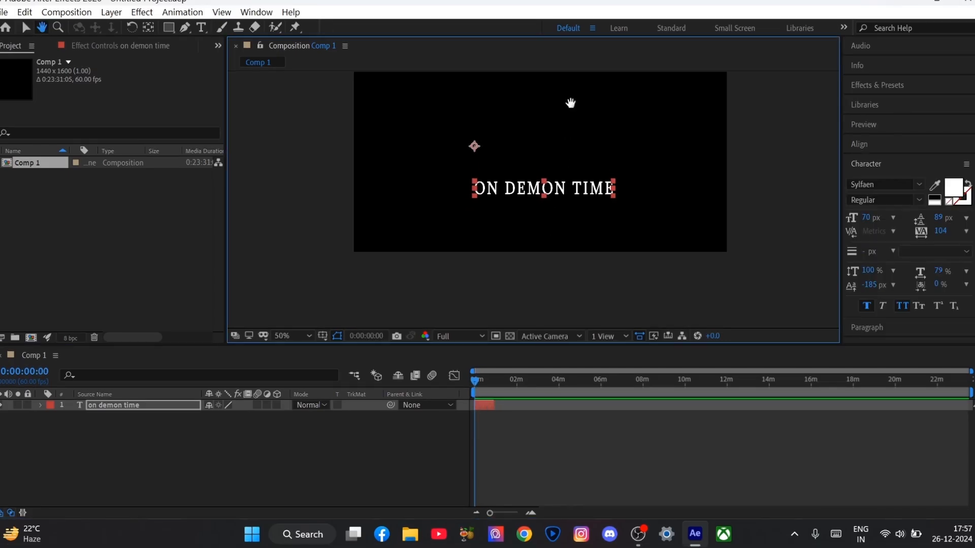
pyautogui.scroll(-4, 619, 237)
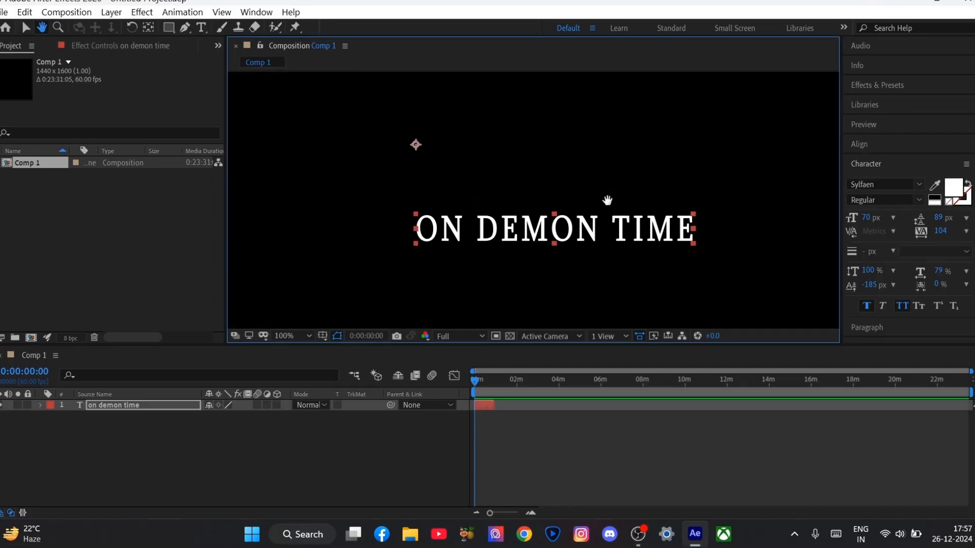
pyautogui.click(27, 25)
pyautogui.click(924, 185)
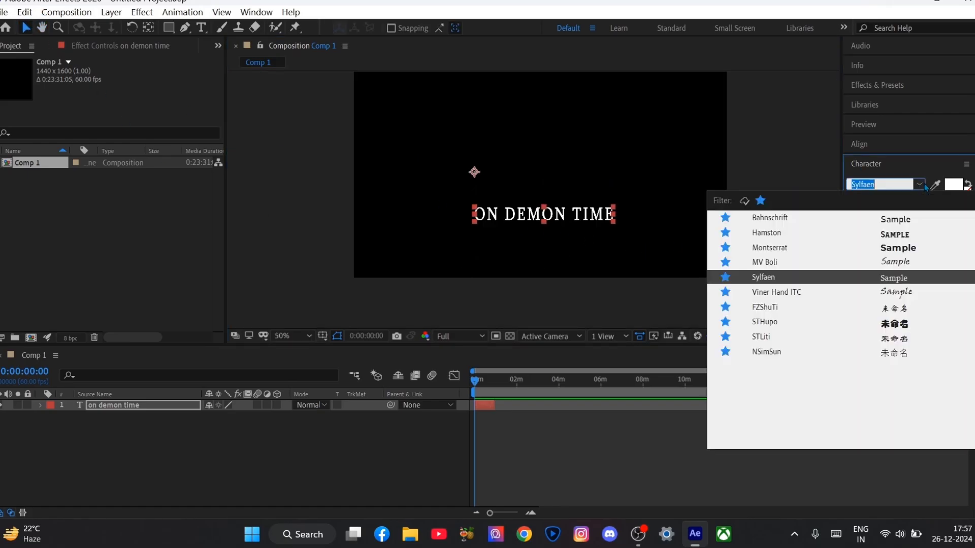
pyautogui.click(767, 232)
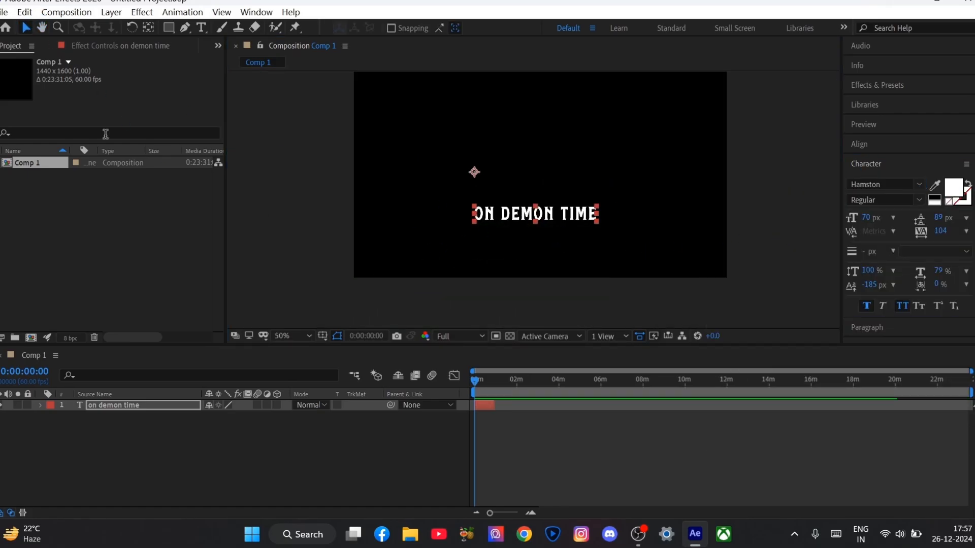
# Step: Find the Fade Up Words animation preset and apply it to the text layer
pyautogui.click(41, 27)
pyautogui.moveTo(509, 260); pyautogui.dragTo(523, 263)
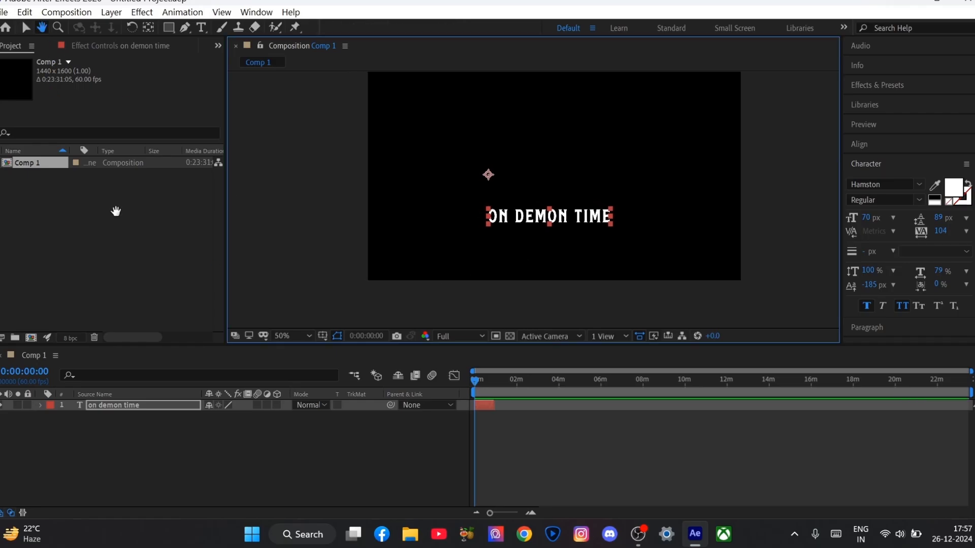
pyautogui.click(26, 28)
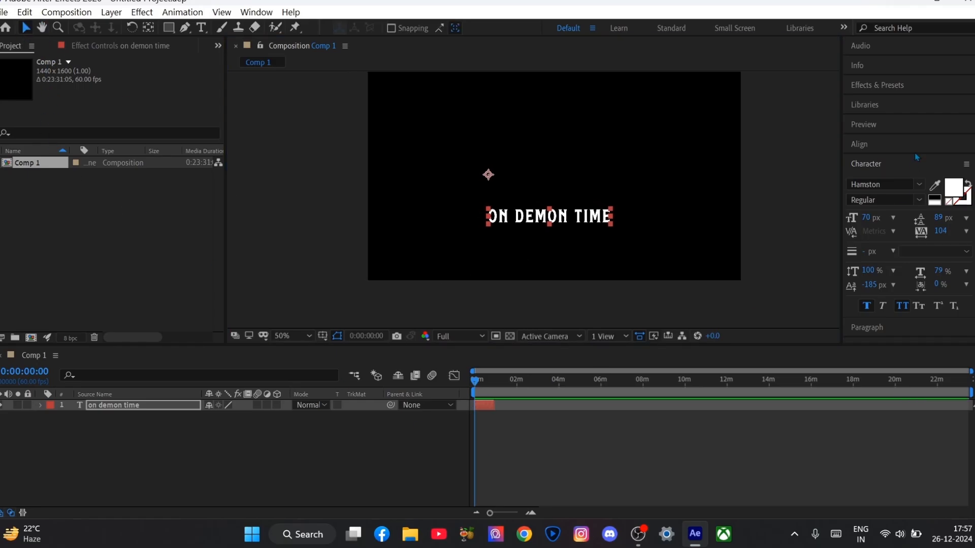
pyautogui.click(907, 91)
pyautogui.click(923, 101)
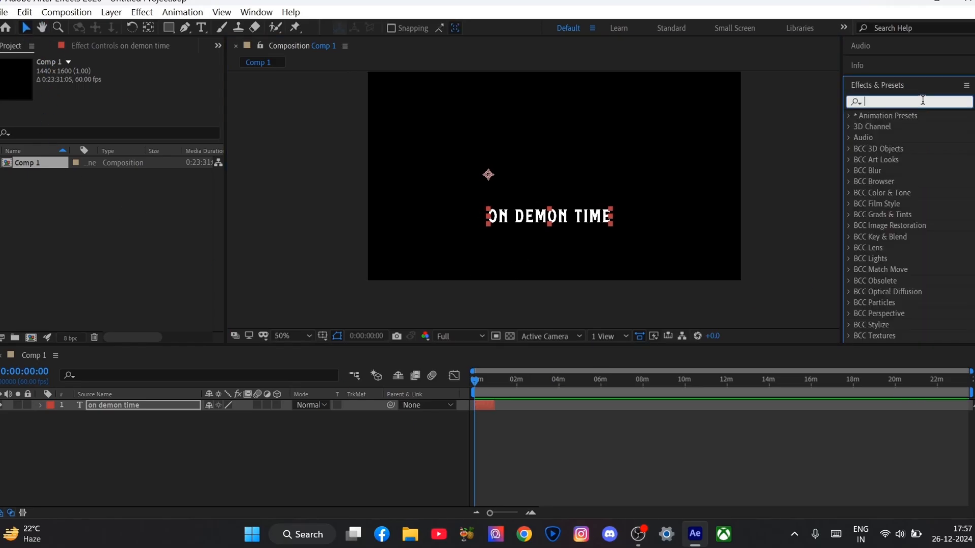
pyautogui.write('fade')
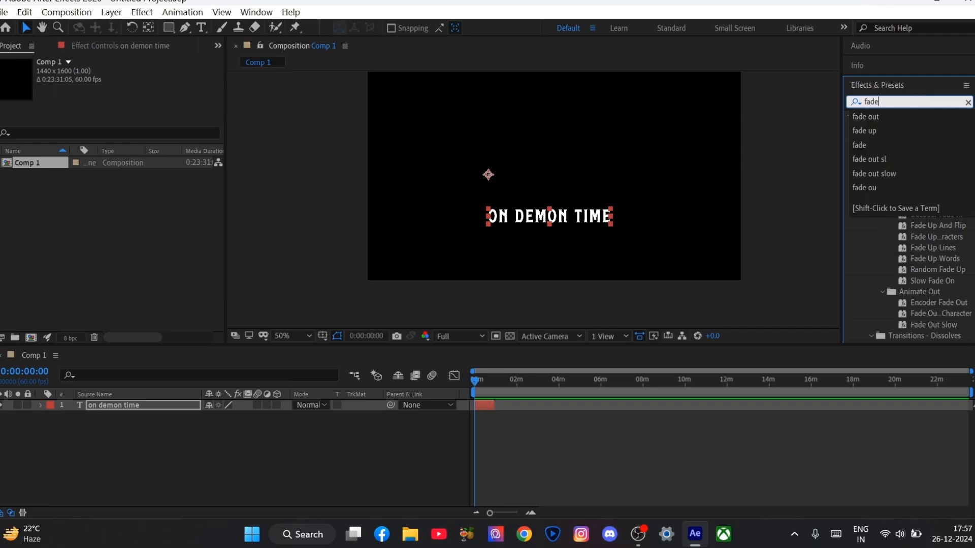
pyautogui.write(' up')
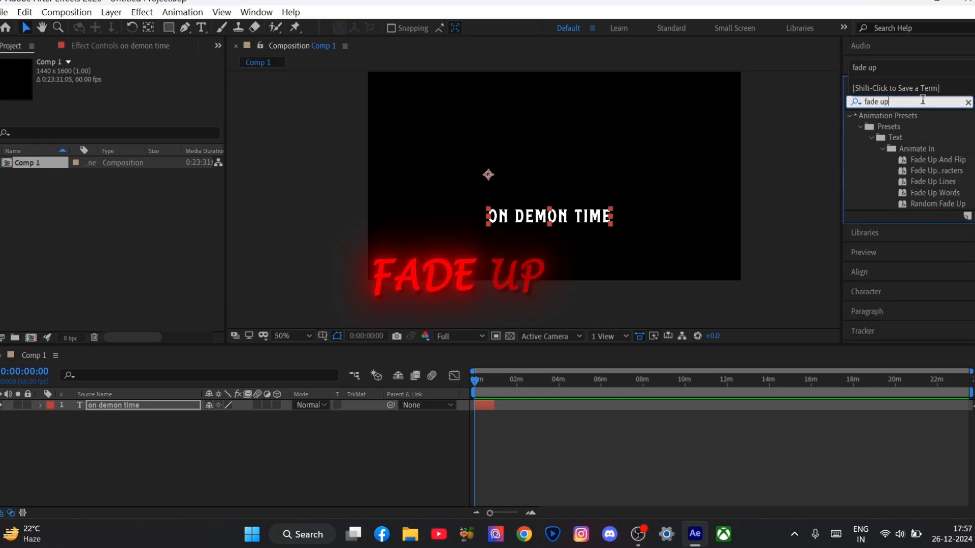
pyautogui.click(931, 192)
pyautogui.moveTo(931, 193); pyautogui.dragTo(492, 409)
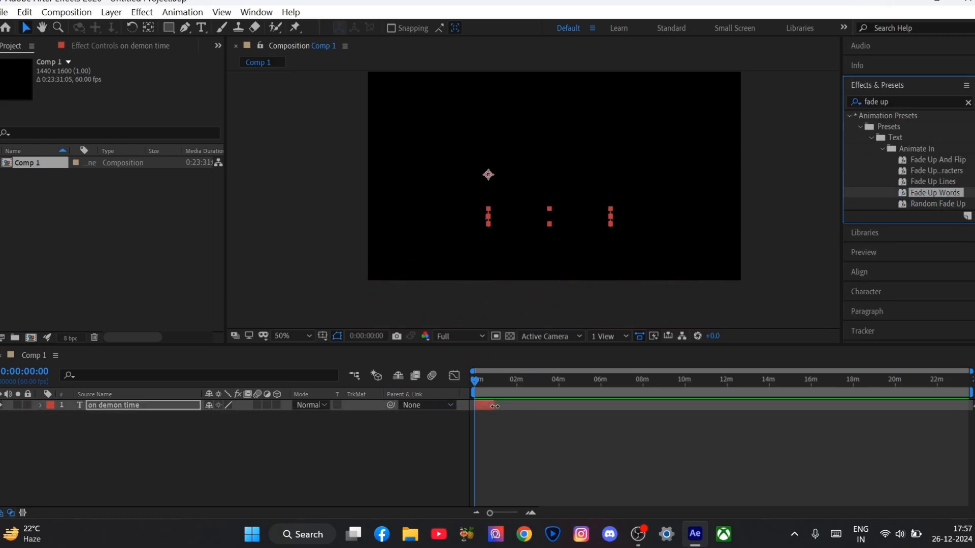
# Step: Find the Fade Out Slow animation preset and apply it to the text layer
pyautogui.click(888, 101)
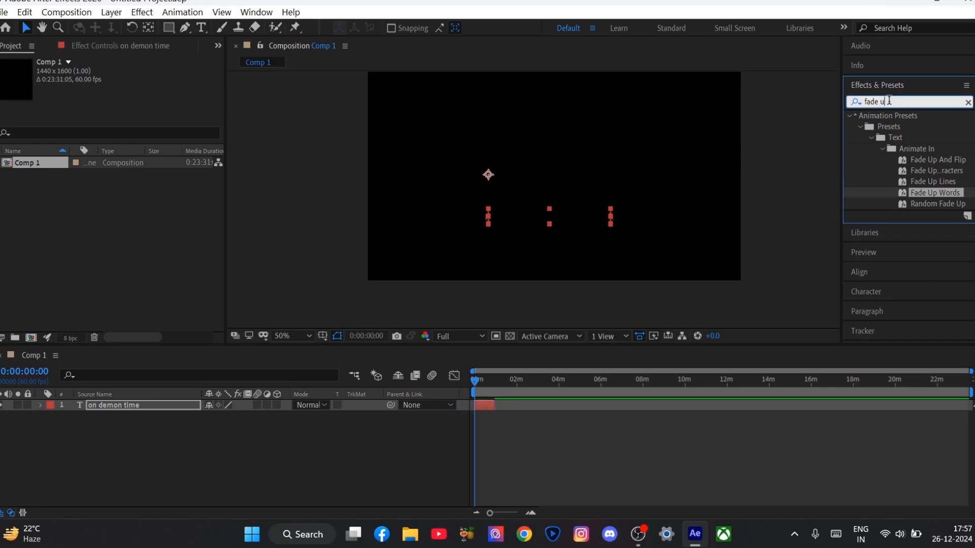
pyautogui.press('BackSpace')
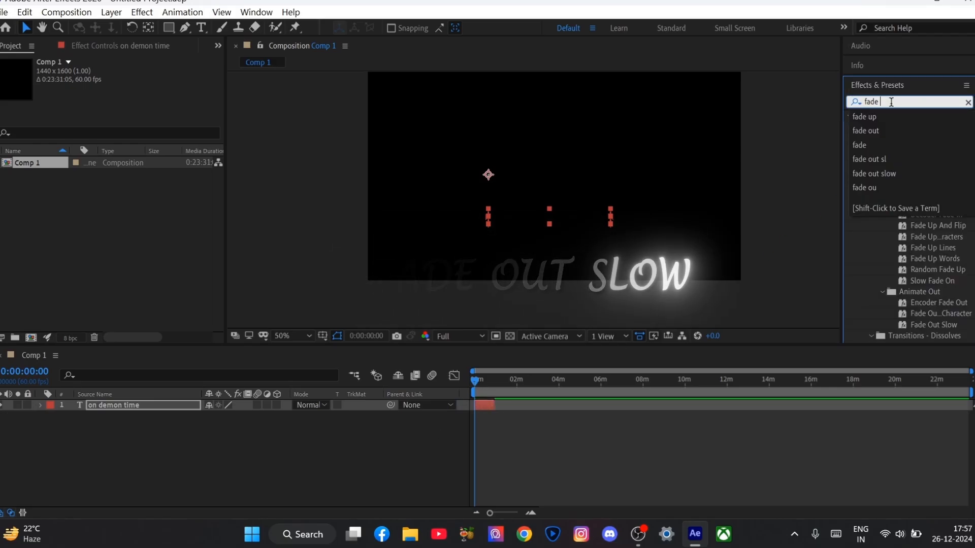
pyautogui.write('out')
pyautogui.moveTo(930, 206); pyautogui.dragTo(846, 229)
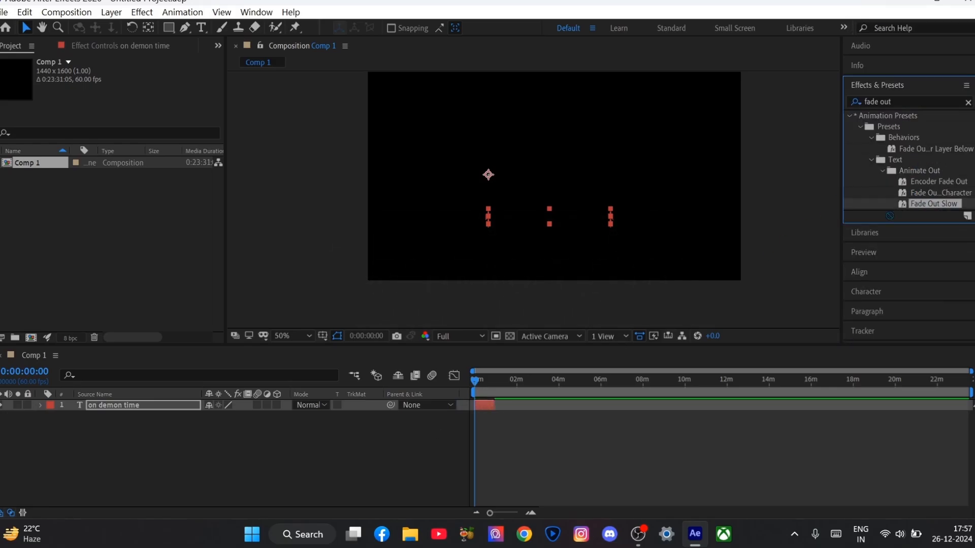
pyautogui.moveTo(947, 210); pyautogui.dragTo(500, 406)
# Step: Reveal the text layer's keyframes, place the fade-out Offset keyframes at about 2 and 4 seconds, and preview the animation
pyautogui.click(481, 388)
pyautogui.click(487, 410)
pyautogui.press('u')
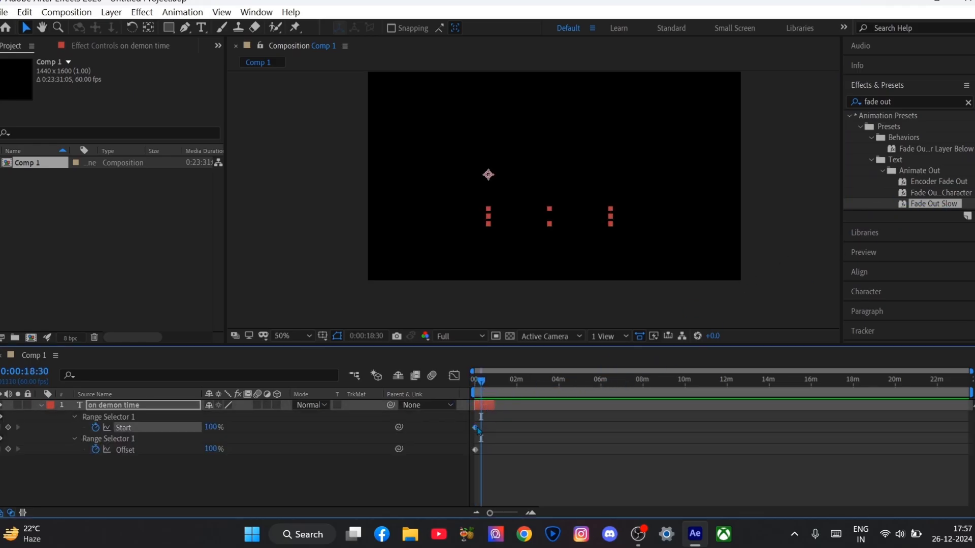
pyautogui.press('Home')
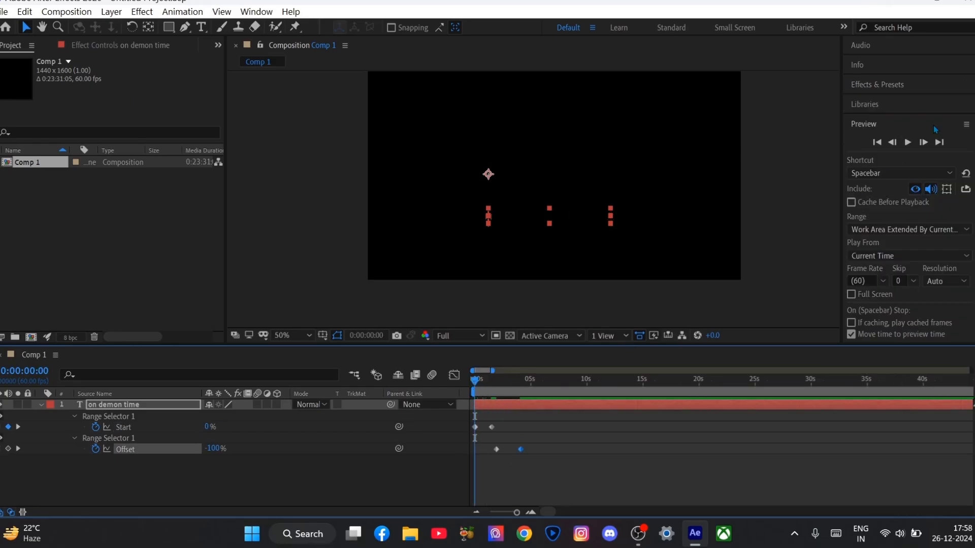
pyautogui.click(908, 143)
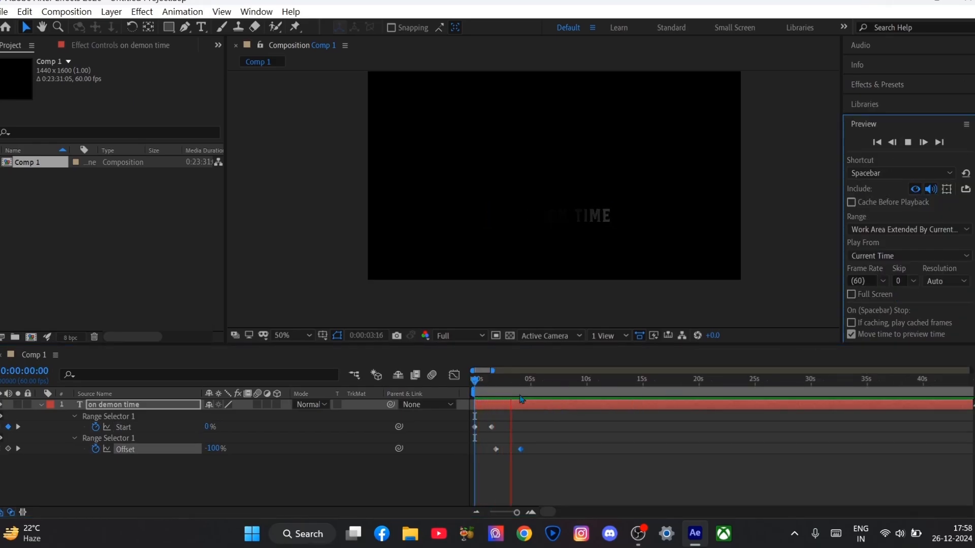
pyautogui.click(465, 401)
# Step: Apply Easy Ease to all Start and Offset keyframes of the text layer and preview the result
pyautogui.moveTo(572, 420); pyautogui.dragTo(470, 461)
pyautogui.press('F9')
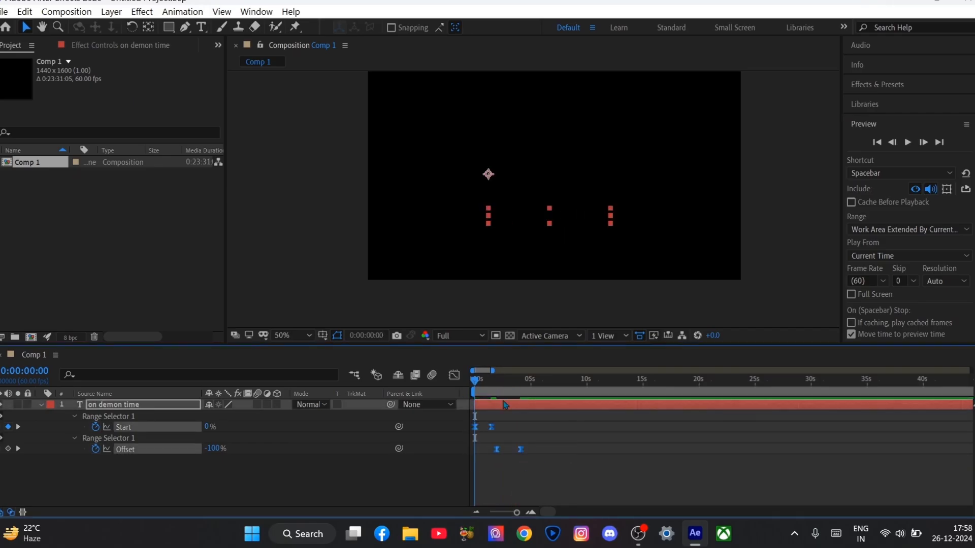
pyautogui.click(909, 144)
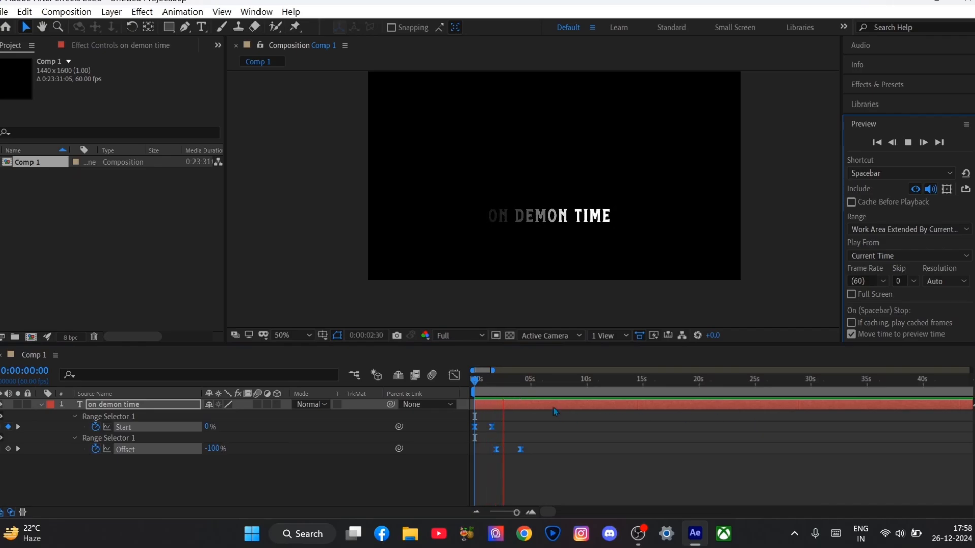
pyautogui.click(476, 397)
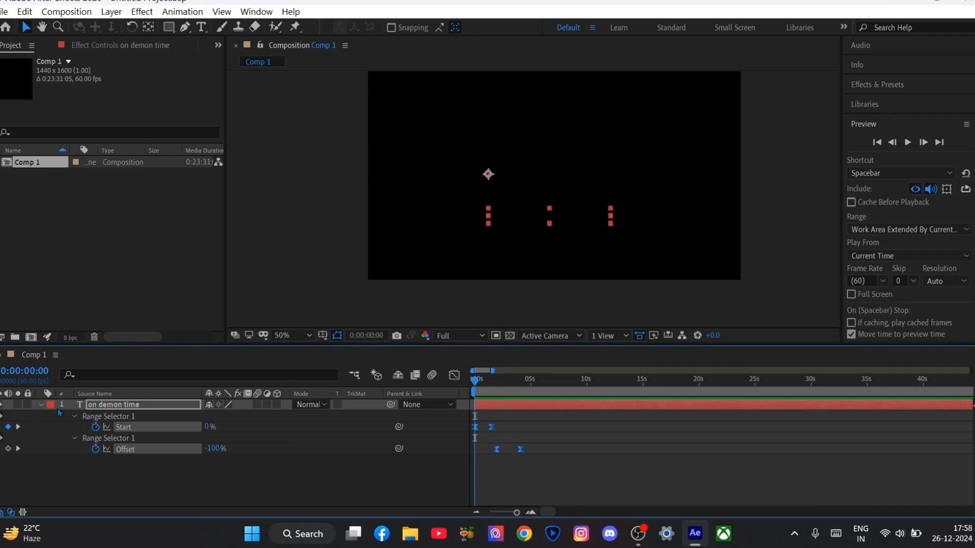
# Step: Collapse the text layer's properties, find the CC Smear effect and apply it to the "on demon time" layer
pyautogui.click(41, 405)
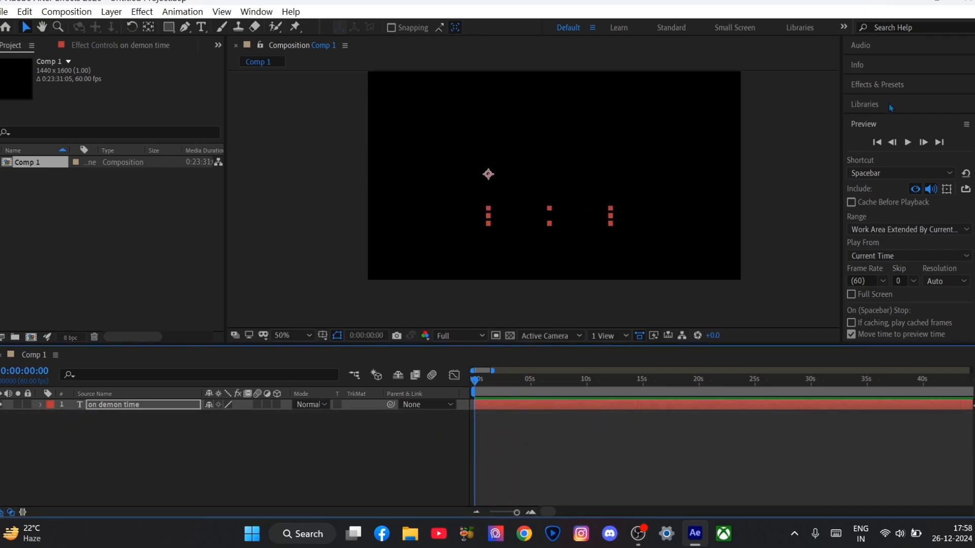
pyautogui.click(895, 84)
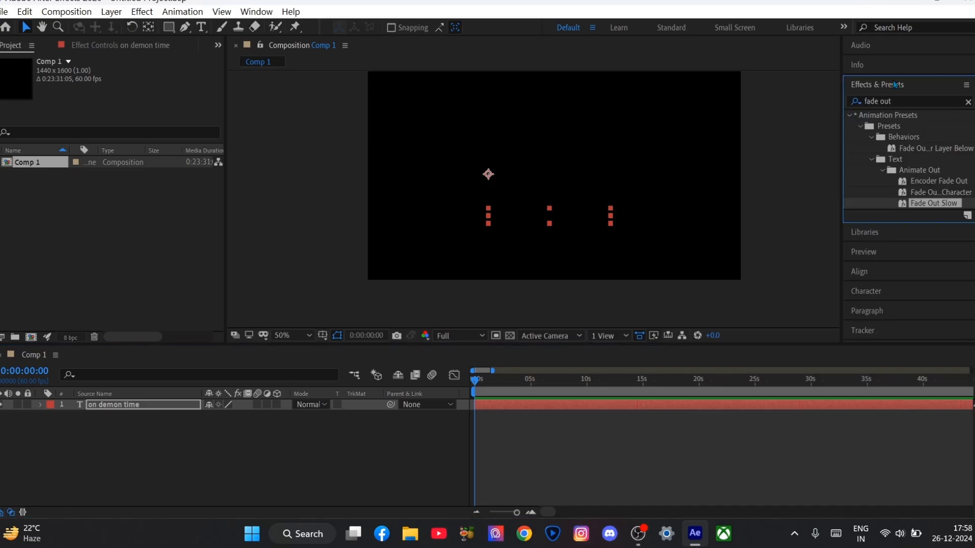
pyautogui.click(968, 103)
pyautogui.click(922, 101)
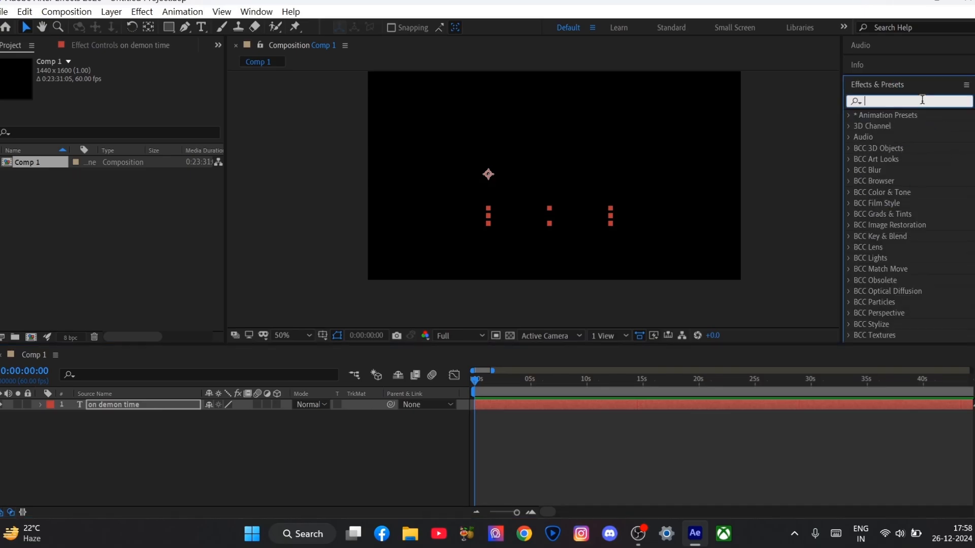
pyautogui.write('cc s')
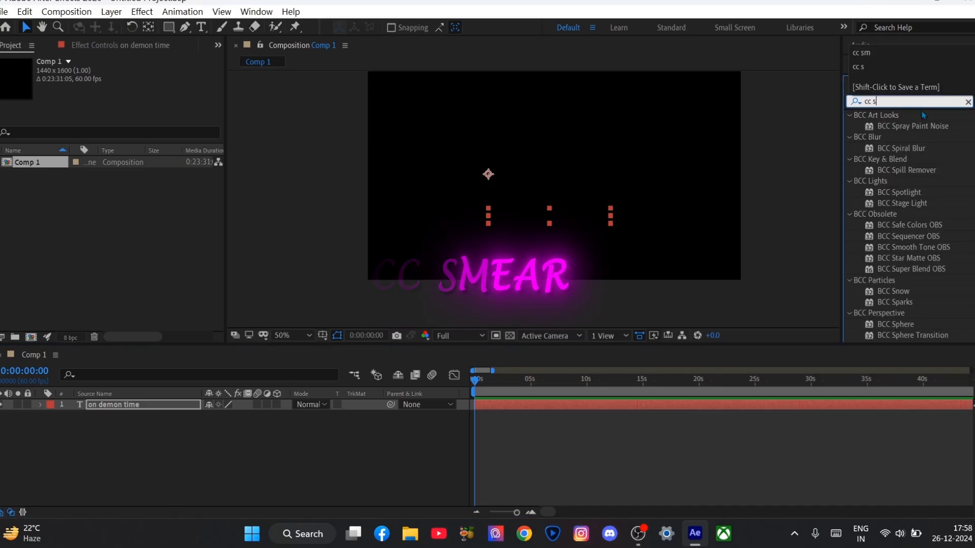
pyautogui.write('m')
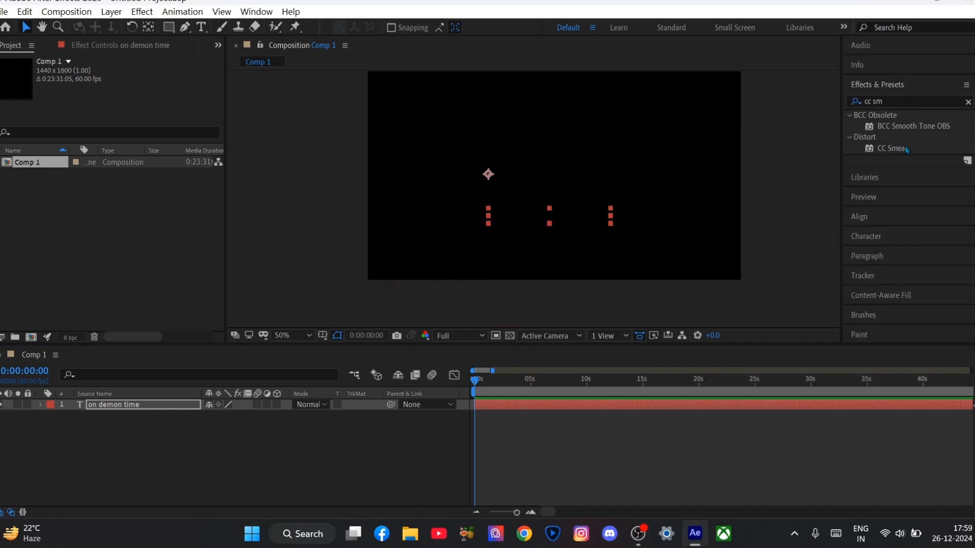
pyautogui.moveTo(907, 149); pyautogui.dragTo(587, 400)
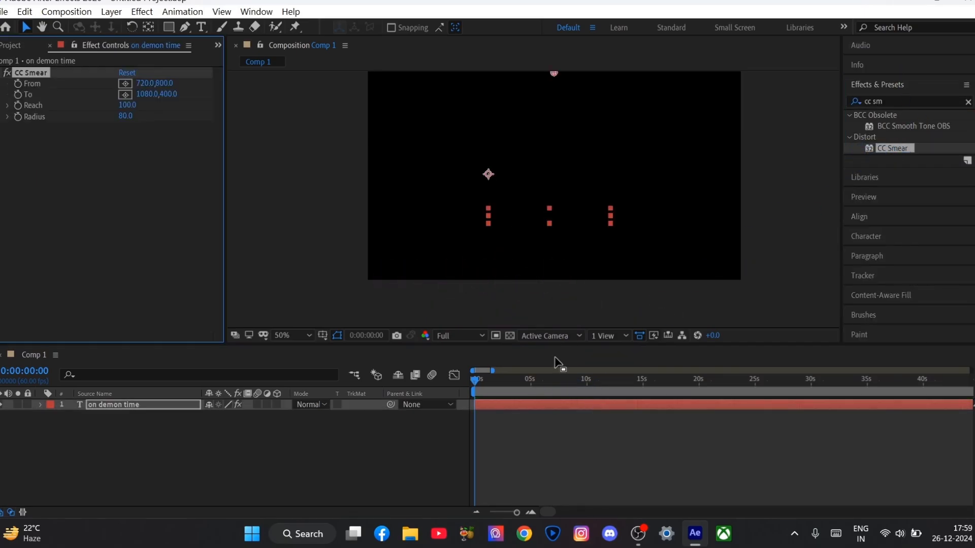
# Step: At 0:00:01:44, place the CC Smear From point at 678, 1404 under DEMON and the To point below it at 676, 1578
pyautogui.click(495, 385)
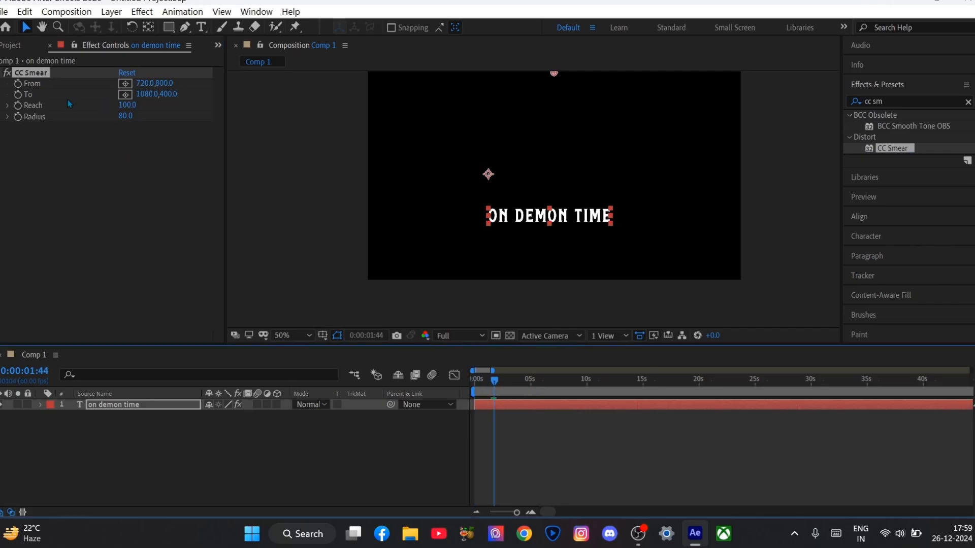
pyautogui.click(125, 83)
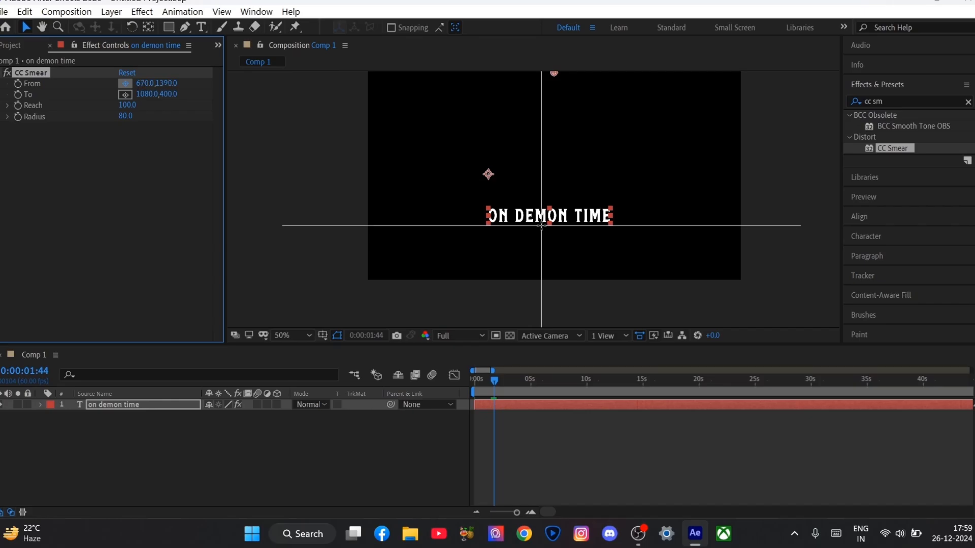
pyautogui.click(540, 225)
pyautogui.click(125, 94)
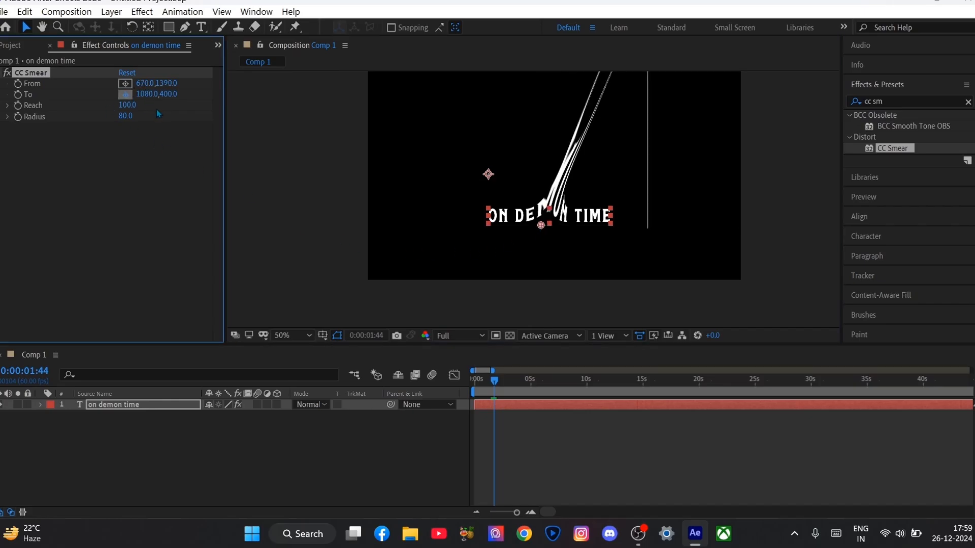
pyautogui.click(543, 233)
pyautogui.moveTo(544, 238); pyautogui.dragTo(542, 261)
pyautogui.moveTo(541, 226); pyautogui.dragTo(543, 273)
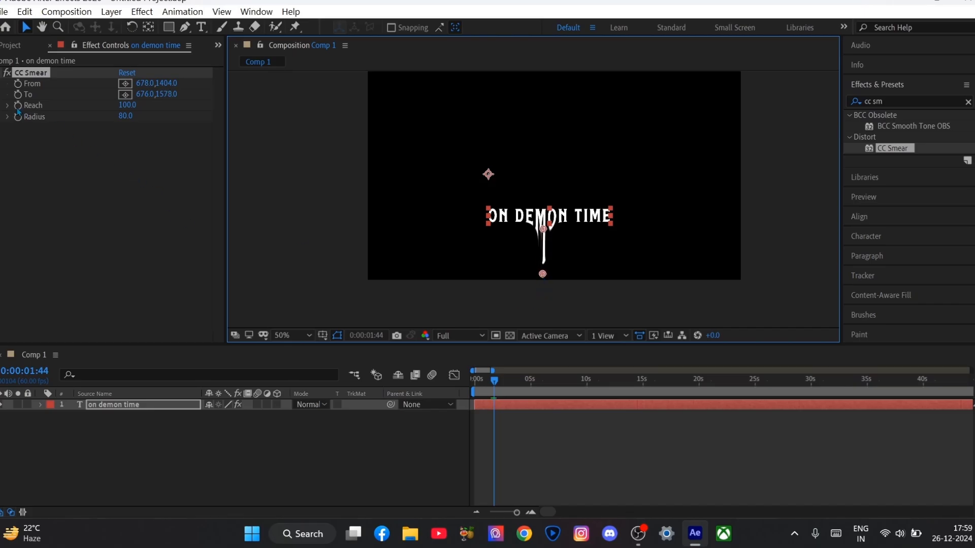
# Step: Keyframe the CC Smear Reach at 0 at 0:00:00:42 and raise it at 0:00:02:26
pyautogui.moveTo(493, 381); pyautogui.dragTo(477, 389)
pyautogui.press('space')
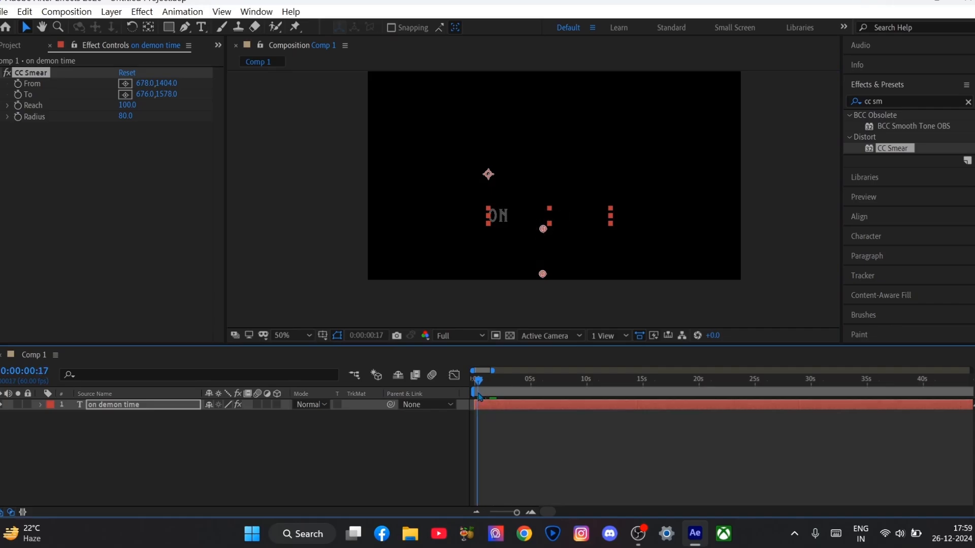
pyautogui.click(18, 105)
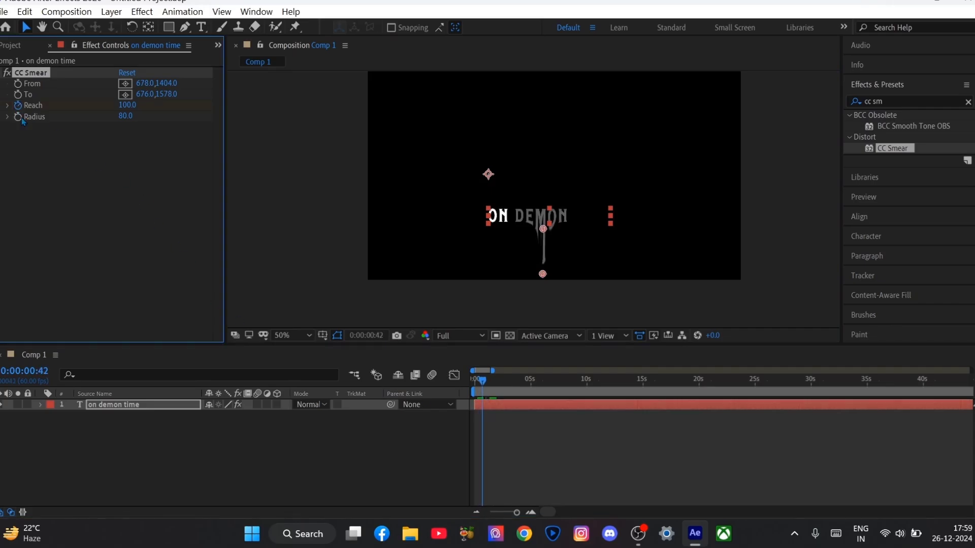
pyautogui.click(126, 106)
pyautogui.write('0')
pyautogui.press('Return')
pyautogui.moveTo(505, 392); pyautogui.dragTo(503, 394)
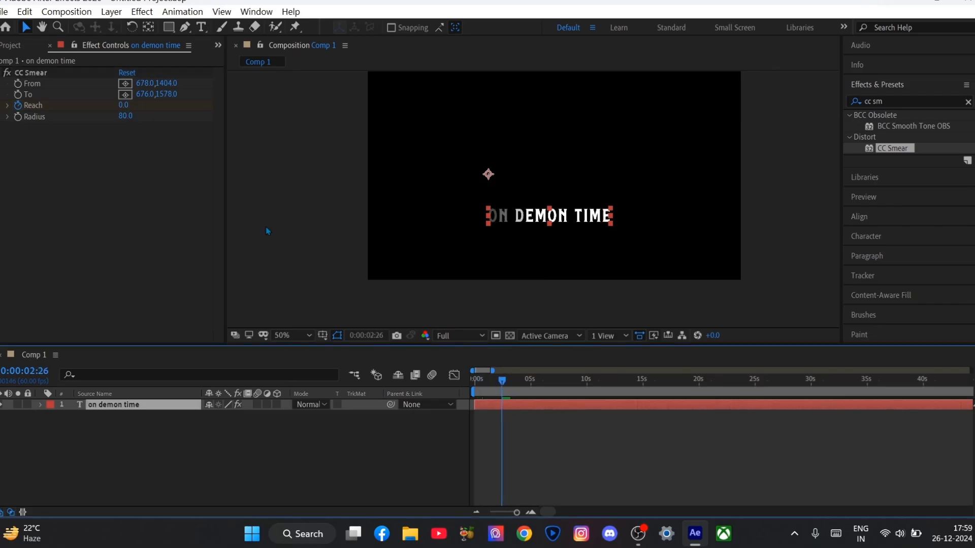
pyautogui.moveTo(123, 105); pyautogui.dragTo(638, 114)
# Step: Preview the smear animation from the start of the composition
pyautogui.click(486, 408)
pyautogui.press('Home')
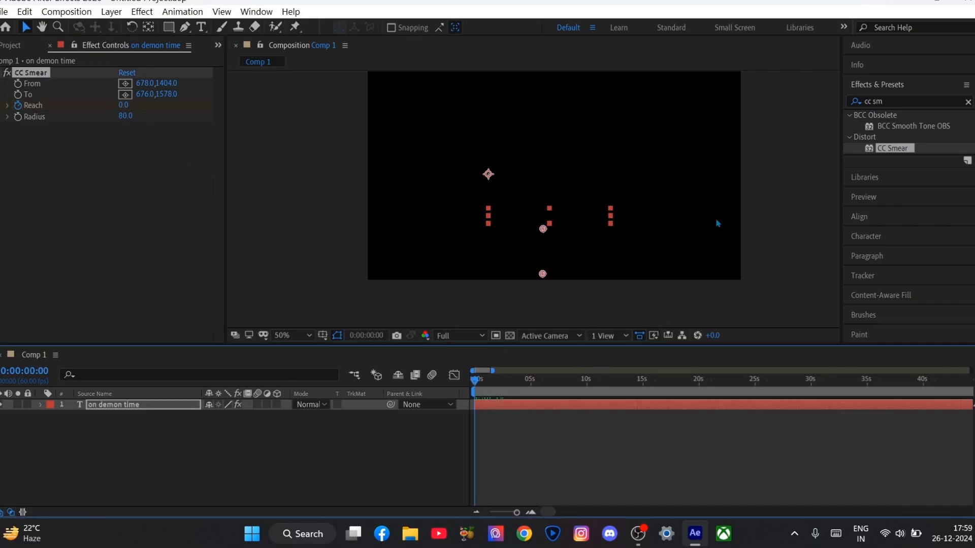
pyautogui.click(865, 197)
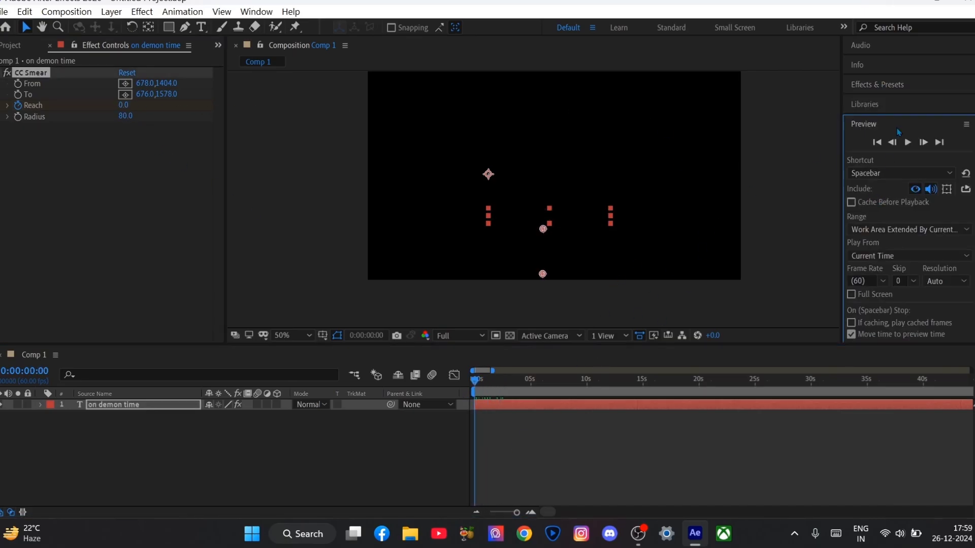
pyautogui.click(908, 143)
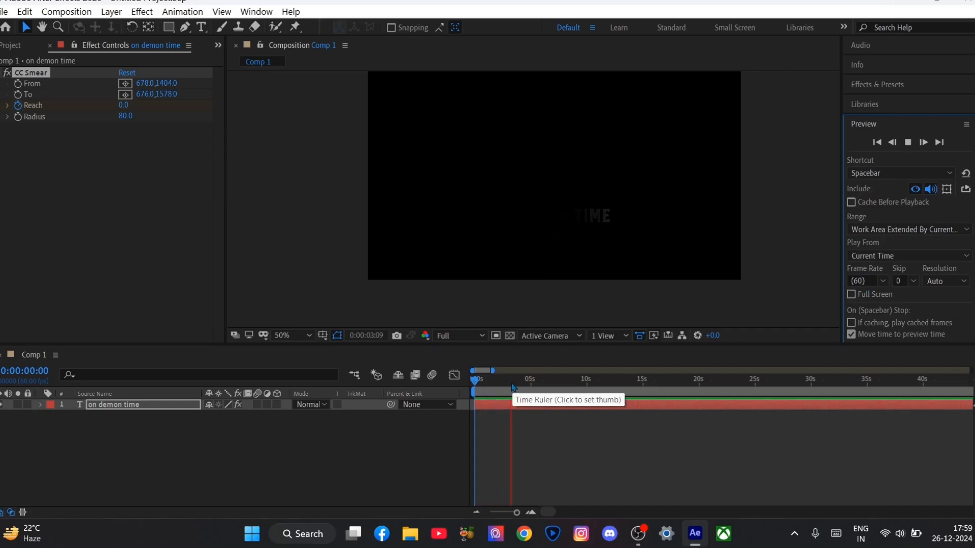
pyautogui.press('space')
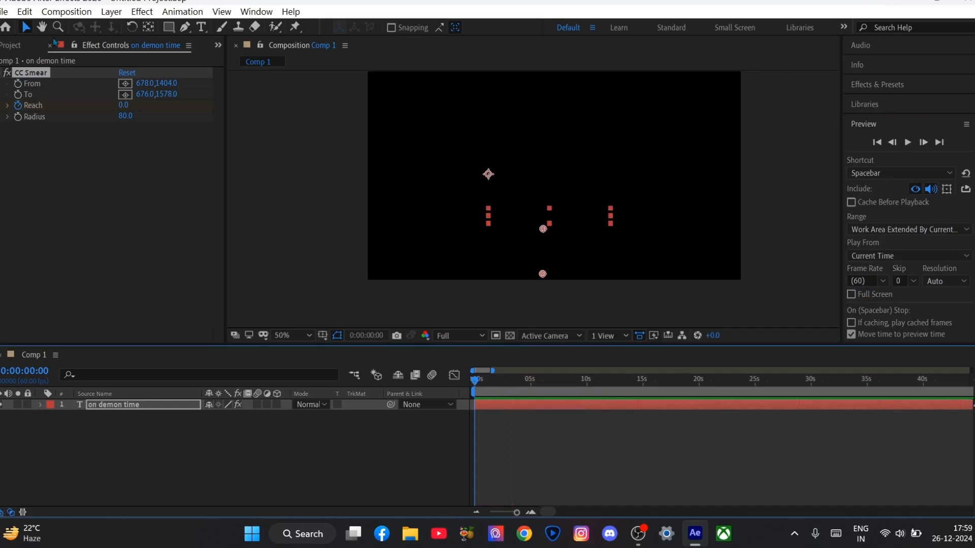
# Step: Find the Deep Glow effect and apply it to the "on demon time" text layer
pyautogui.click(902, 99)
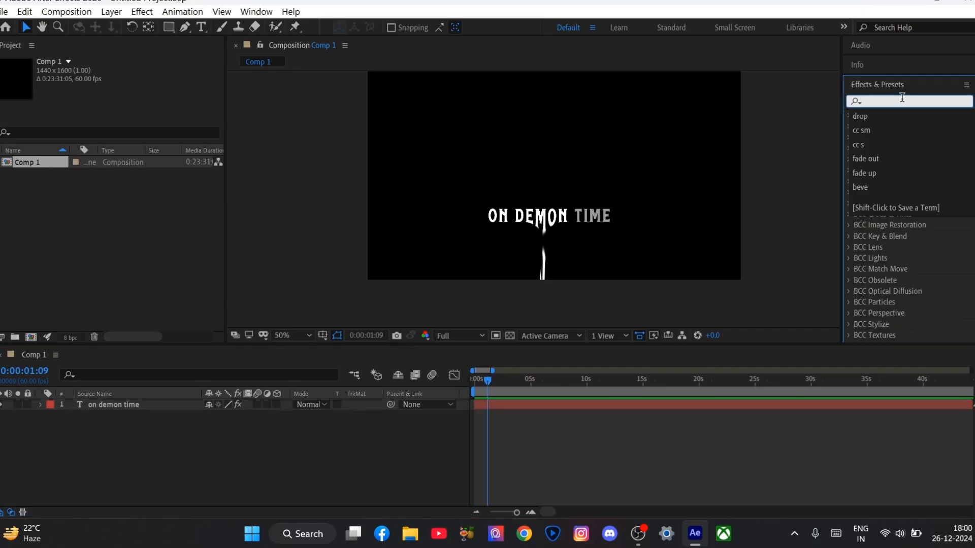
pyautogui.write('deep')
pyautogui.moveTo(913, 167)
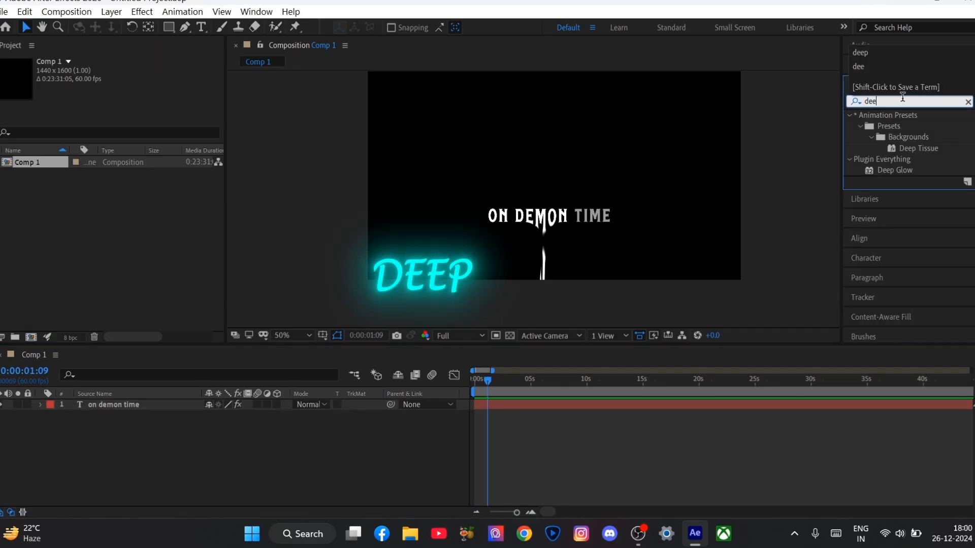
pyautogui.moveTo(913, 167); pyautogui.dragTo(528, 412)
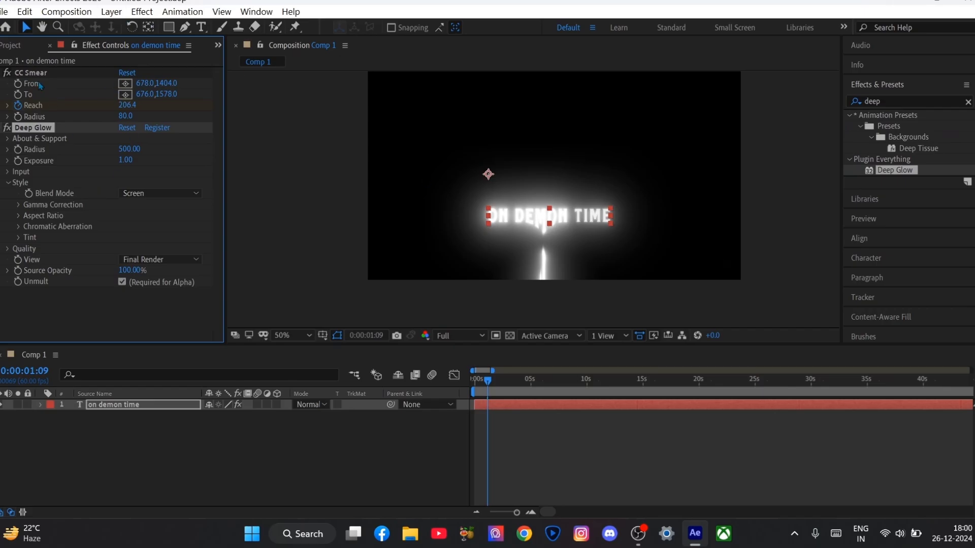
# Step: Collapse the CC Smear settings and set the Deep Glow radius to 170 and exposure to 0.20
pyautogui.click(1, 73)
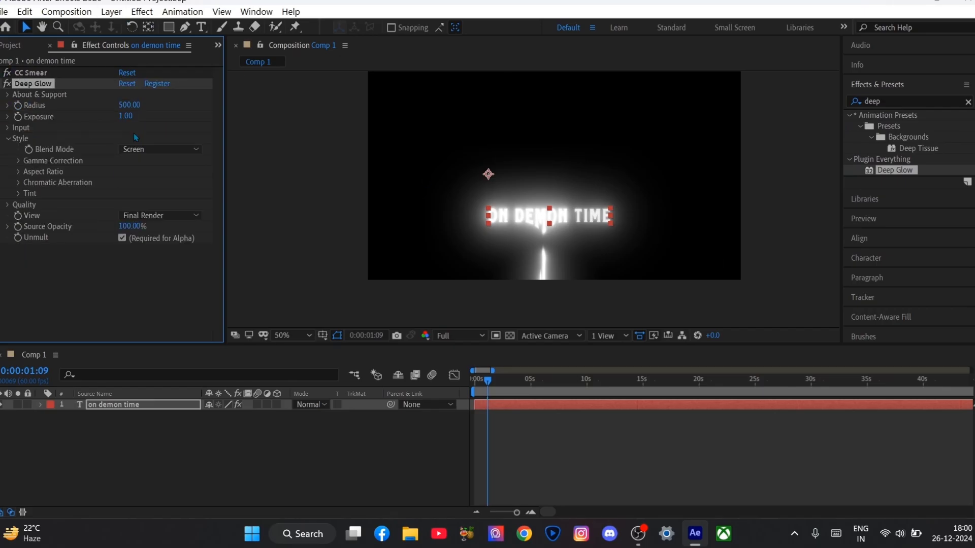
pyautogui.click(129, 105)
pyautogui.write('170')
pyautogui.press('Return')
pyautogui.moveTo(127, 116); pyautogui.dragTo(75, 115)
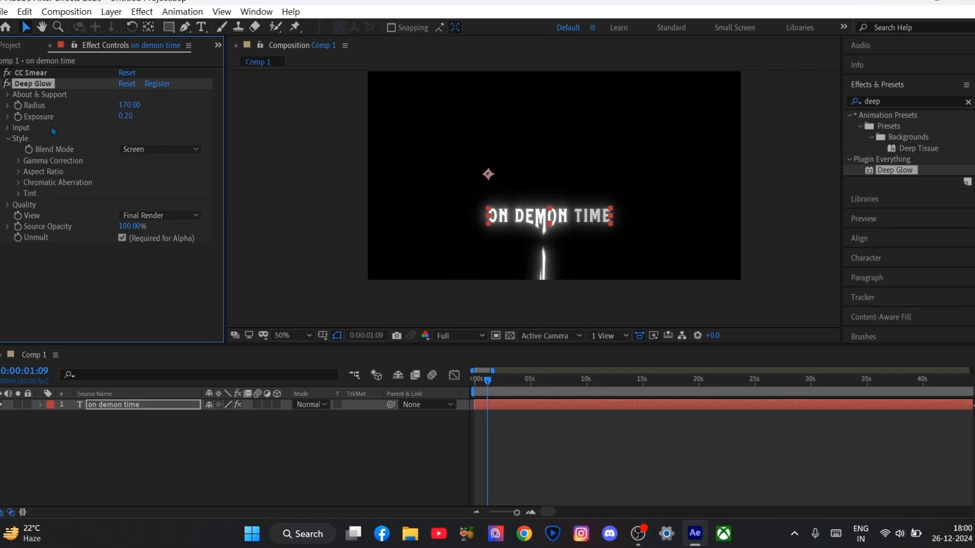
# Step: Set the Deep Glow input Threshold and Threshold Smooth to 50% each and collapse the effect's settings
pyautogui.click(11, 129)
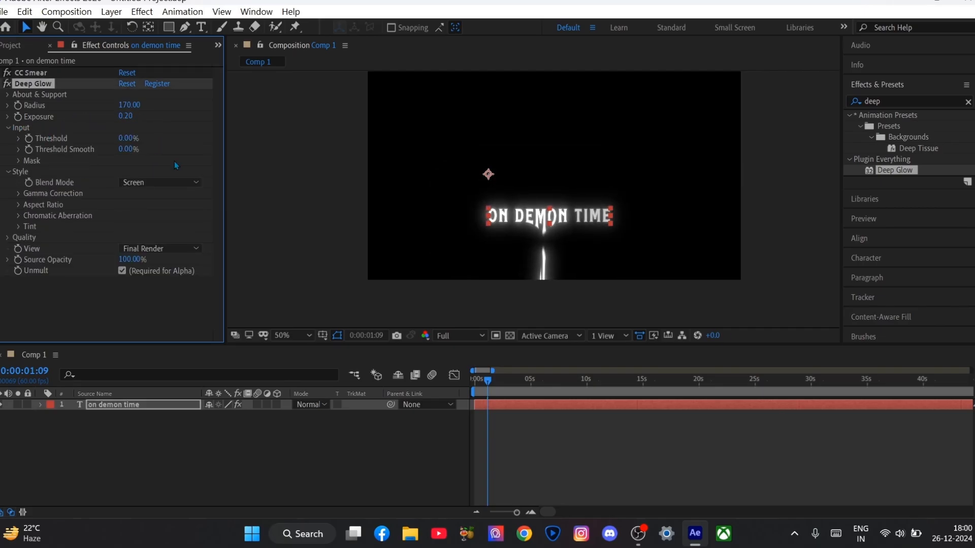
pyautogui.click(125, 139)
pyautogui.write('50')
pyautogui.press('Return')
pyautogui.click(121, 150)
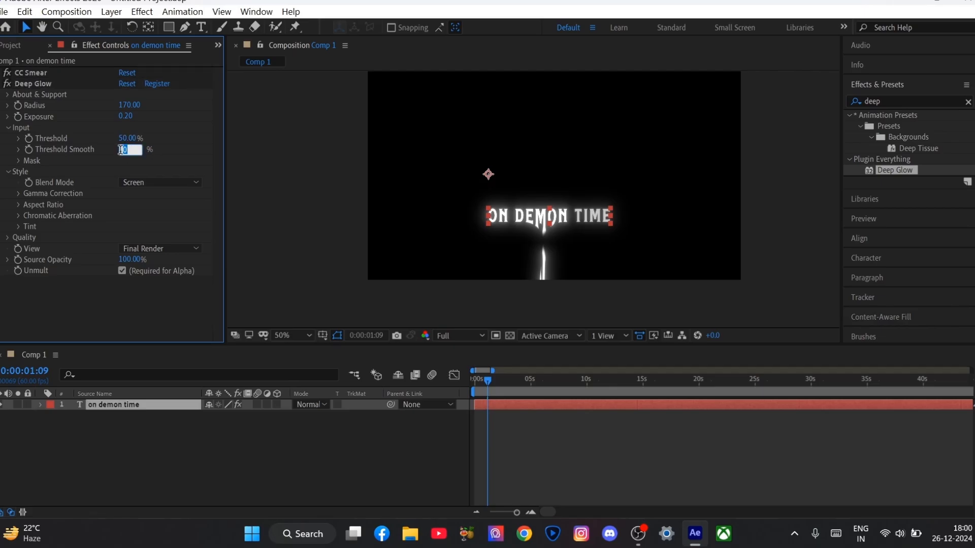
pyautogui.press('Return')
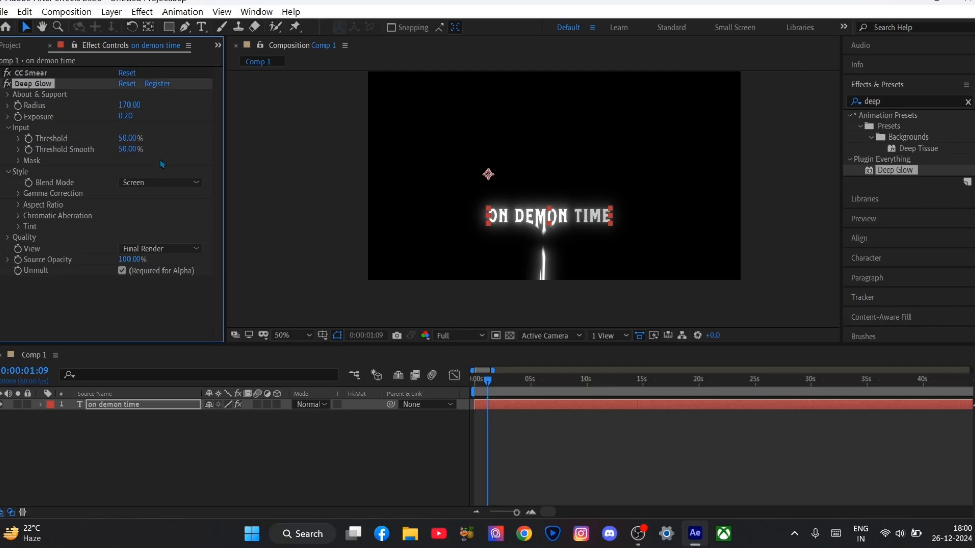
pyautogui.click(2, 84)
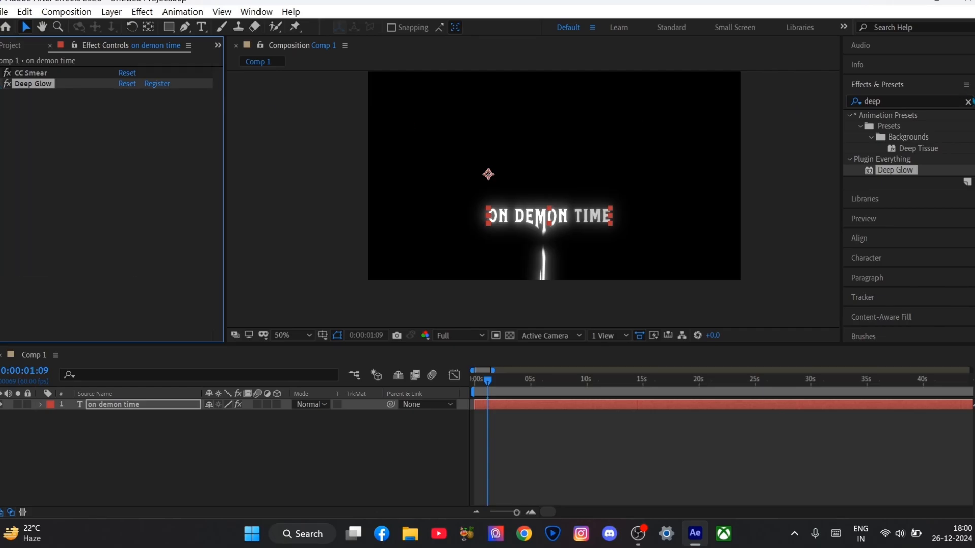
# Step: Apply the Perspective Drop Shadow effect to the text layer with Distance 7 and Softness 7
pyautogui.click(968, 101)
pyautogui.write('d')
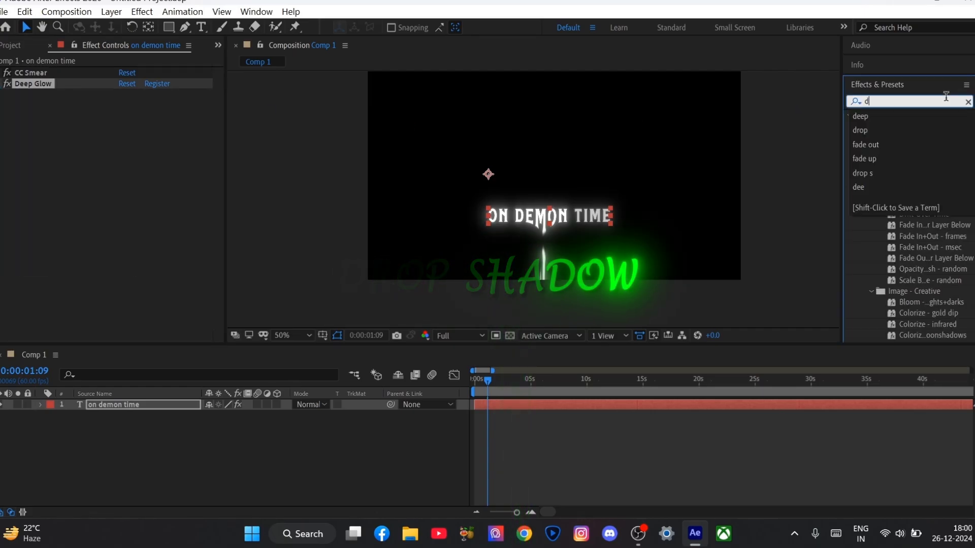
pyautogui.write('rop')
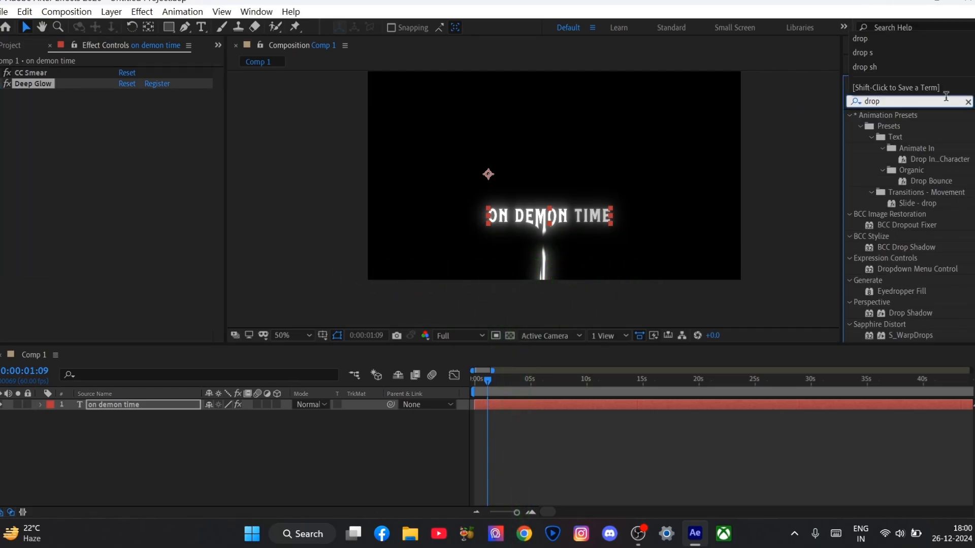
pyautogui.write(' sh')
pyautogui.moveTo(924, 147); pyautogui.dragTo(515, 405)
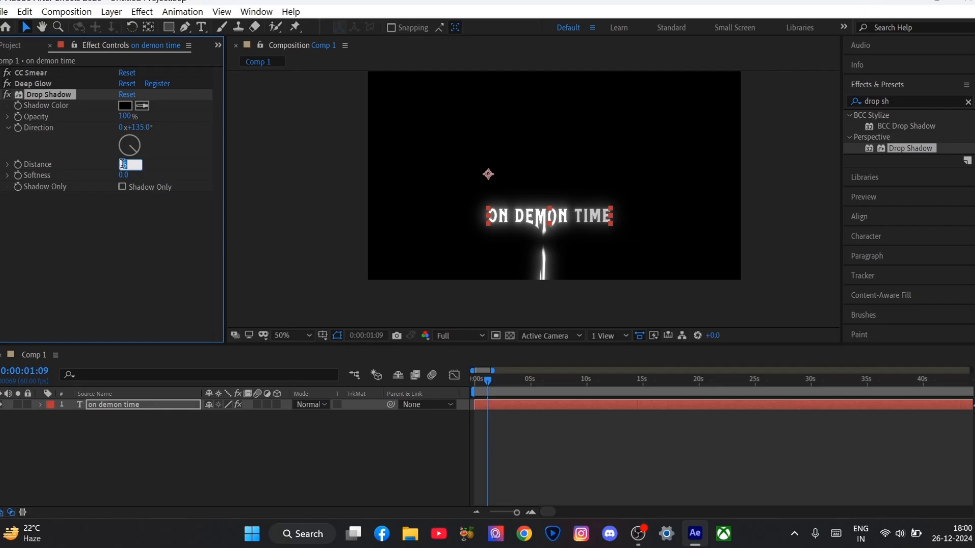
pyautogui.click(175, 227)
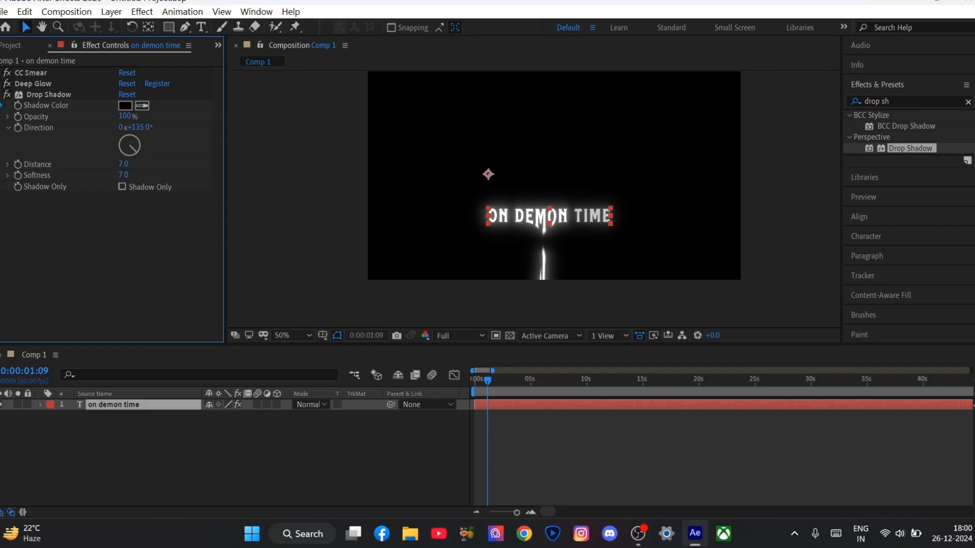
pyautogui.click(1, 96)
# Step: Find the Bevel Alpha effect and apply it to the "on demon time" text layer
pyautogui.click(957, 102)
pyautogui.click(968, 102)
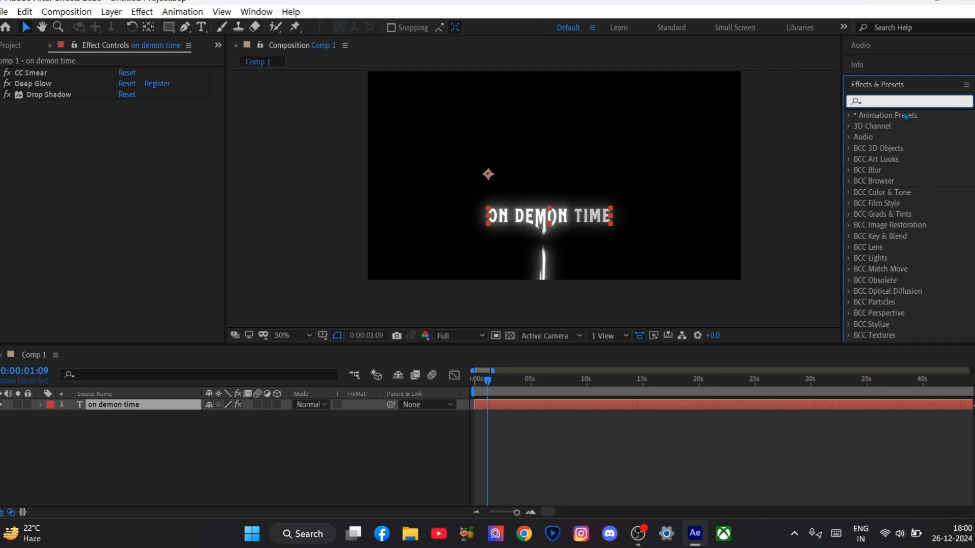
pyautogui.write('beve')
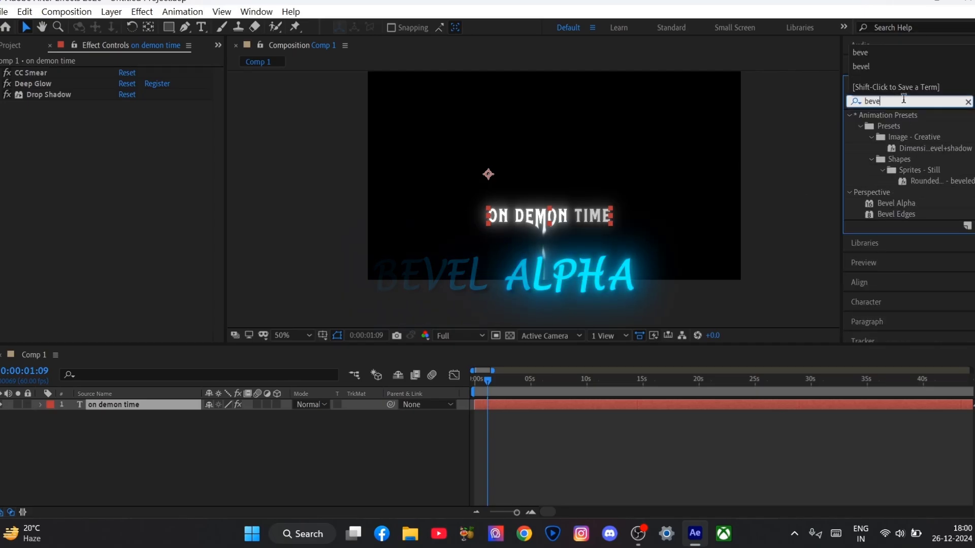
pyautogui.click(913, 204)
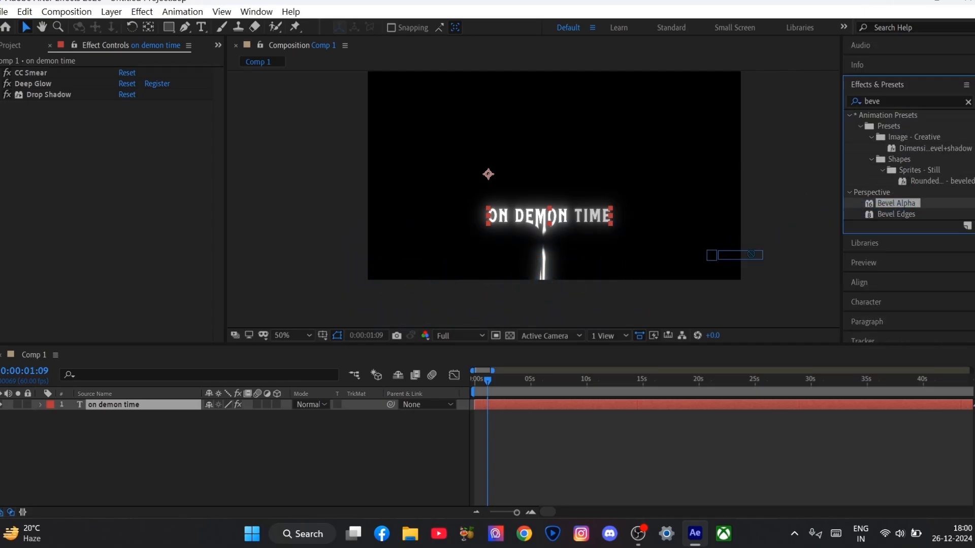
pyautogui.moveTo(685, 262); pyautogui.dragTo(550, 407)
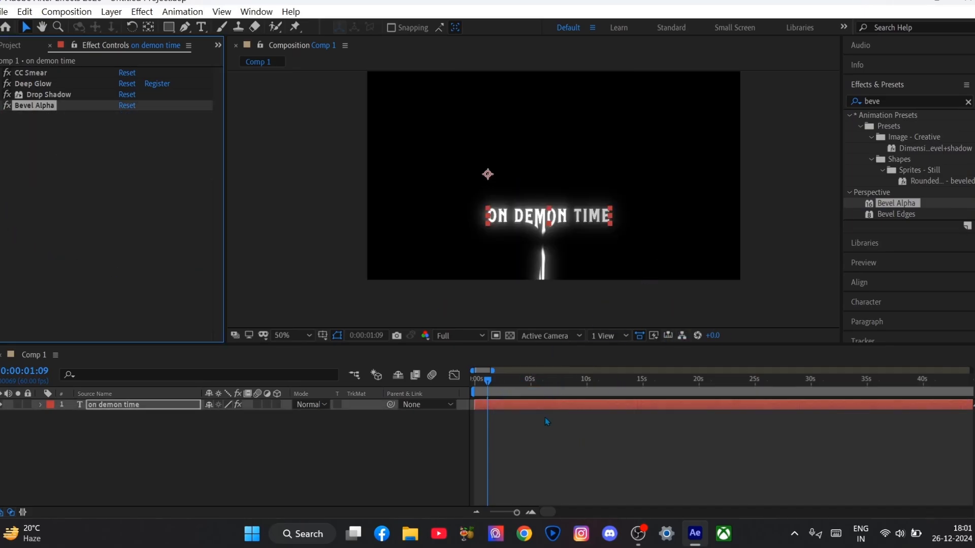
pyautogui.click(544, 408)
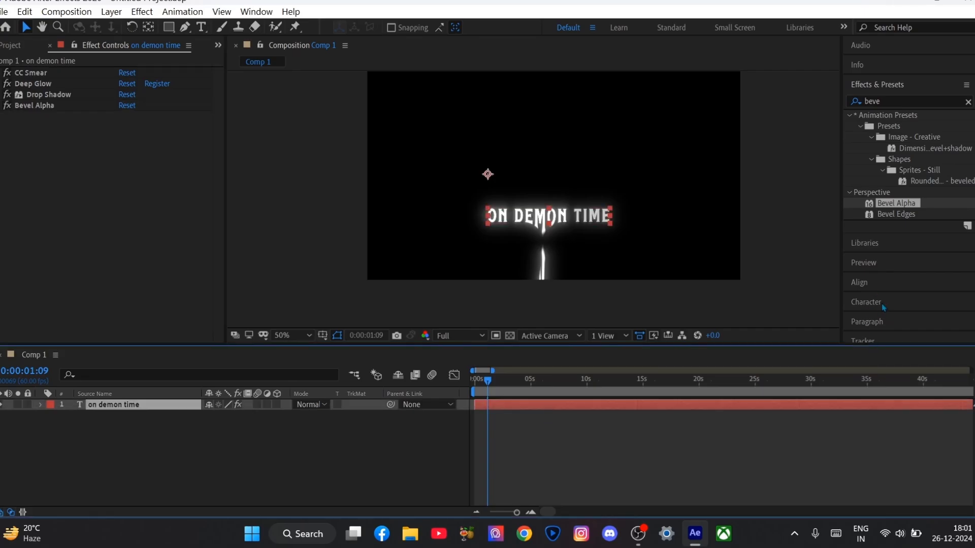
# Step: Try red and other hues as the fill color of the "on demon time" text and set it back to white
pyautogui.click(866, 302)
pyautogui.click(954, 186)
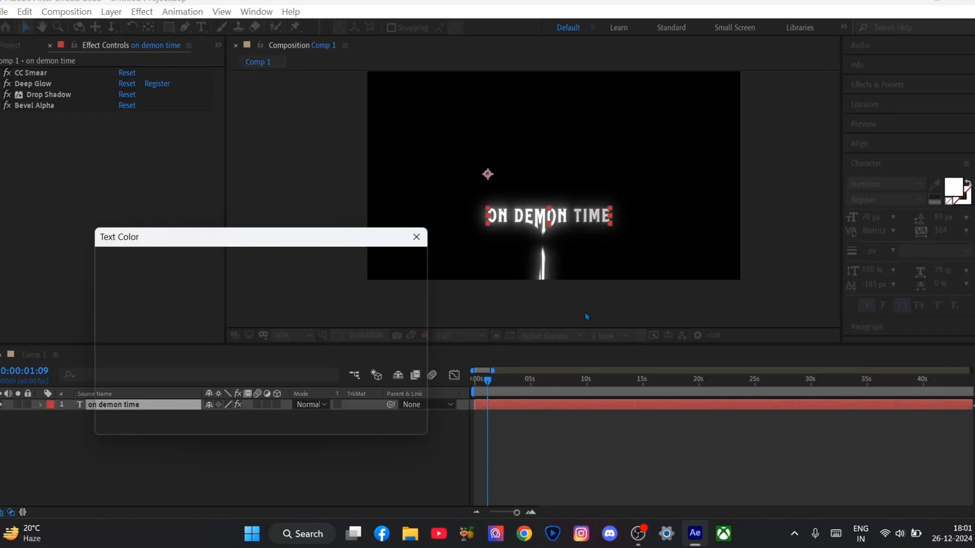
pyautogui.moveTo(253, 293); pyautogui.dragTo(275, 216)
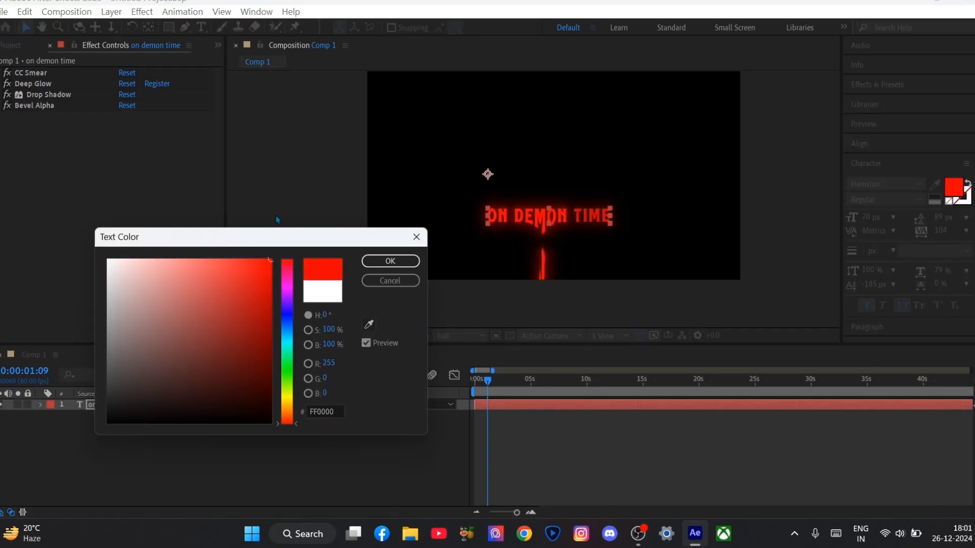
pyautogui.moveTo(290, 336); pyautogui.dragTo(293, 261)
pyautogui.moveTo(234, 310); pyautogui.dragTo(17, 147)
pyautogui.click(390, 261)
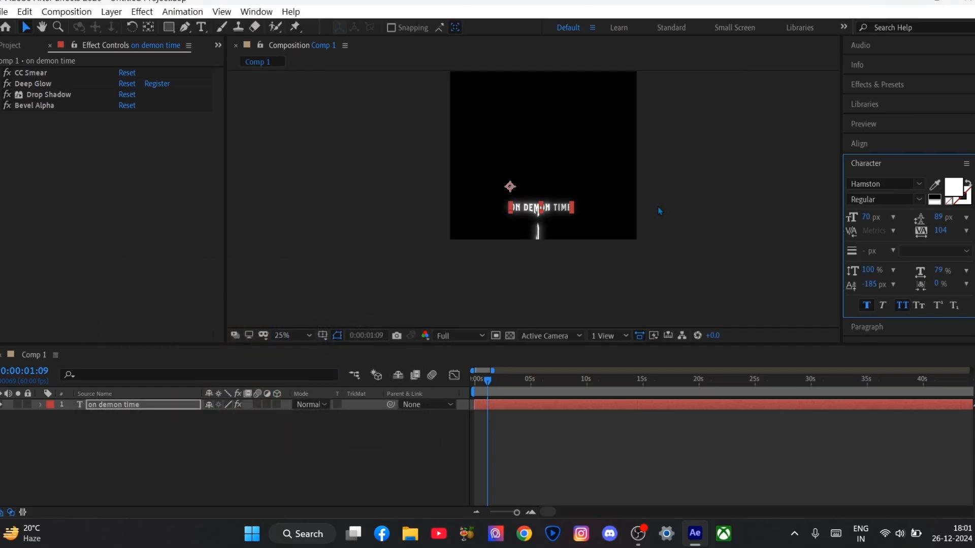
# Step: Play back the text animation and examine the text with its effects at 100% magnification
pyautogui.press('space')
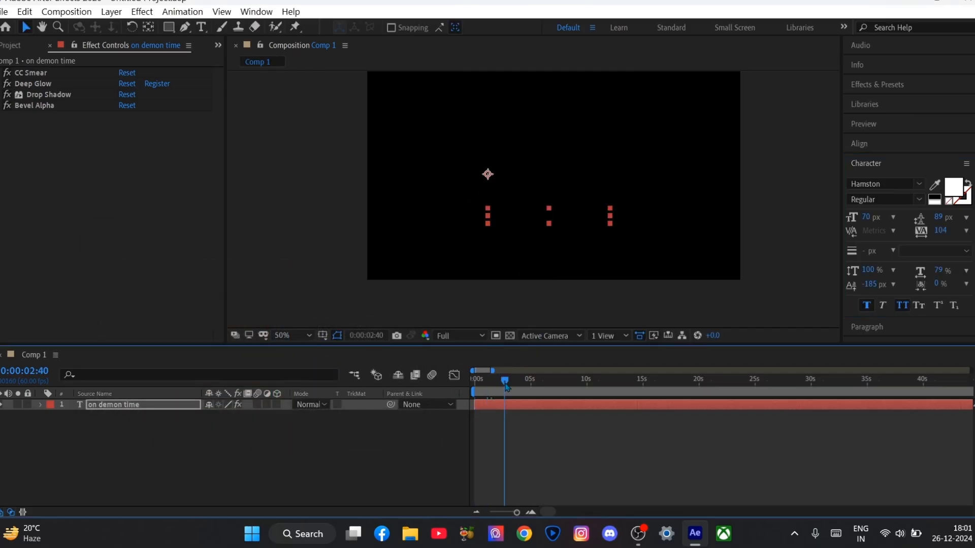
pyautogui.click(42, 27)
pyautogui.scroll(2, 561, 219)
pyautogui.moveTo(608, 241); pyautogui.dragTo(608, 260)
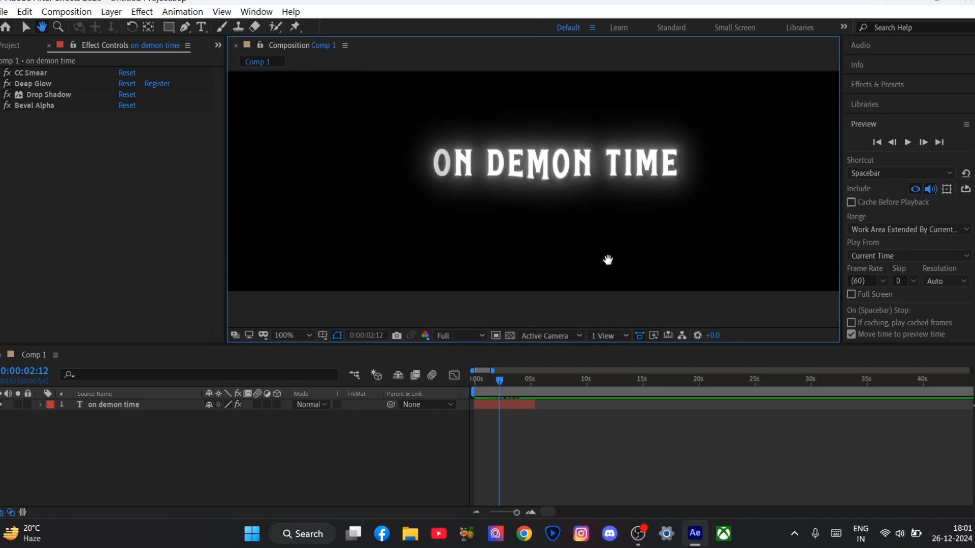
pyautogui.click(27, 29)
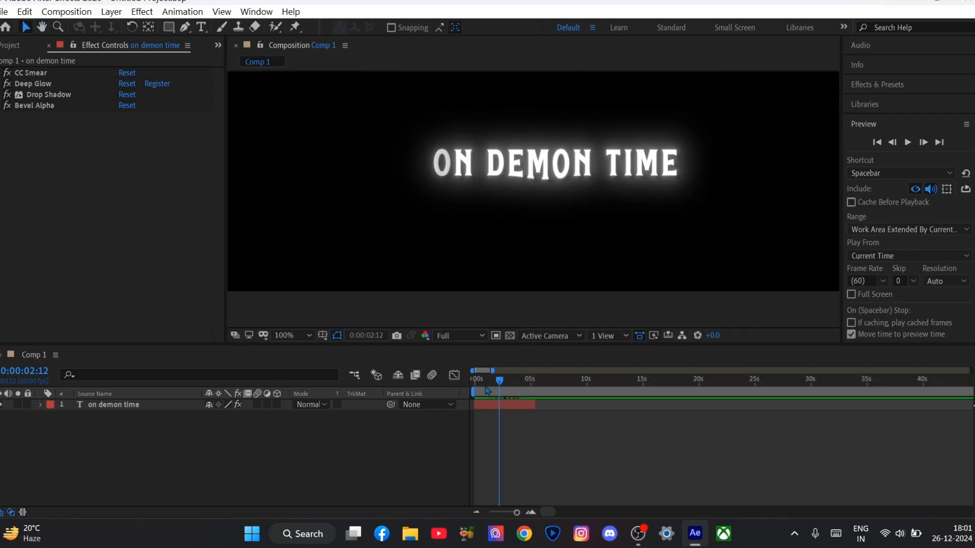